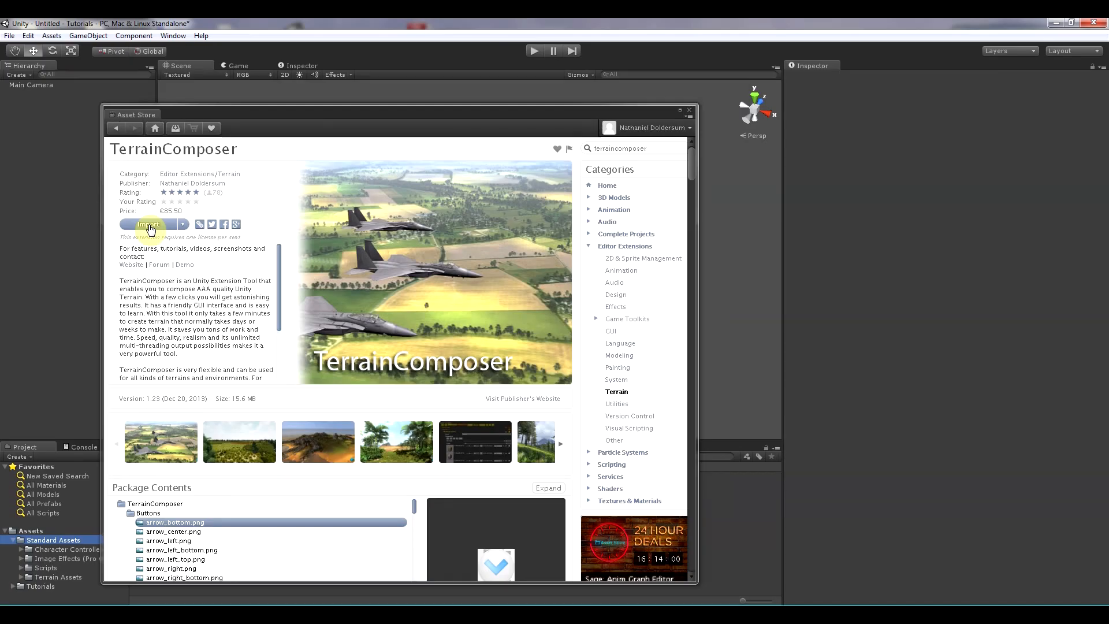
- Import the TerrainComposer package from the Asset Store into the project and open its folder
left_click(148, 225)
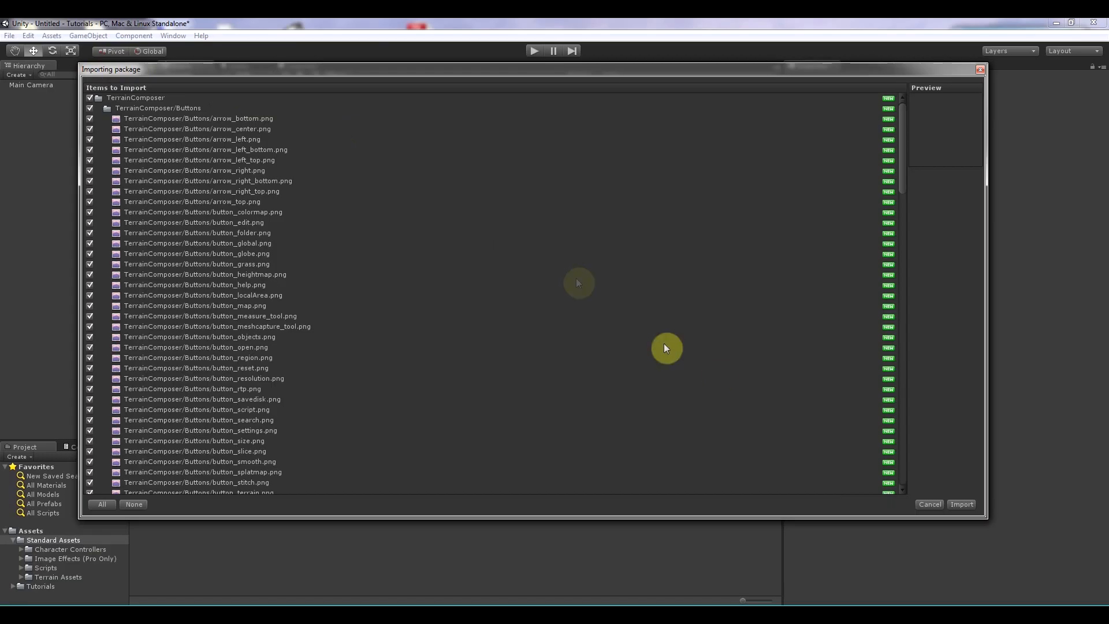
left_click(961, 504)
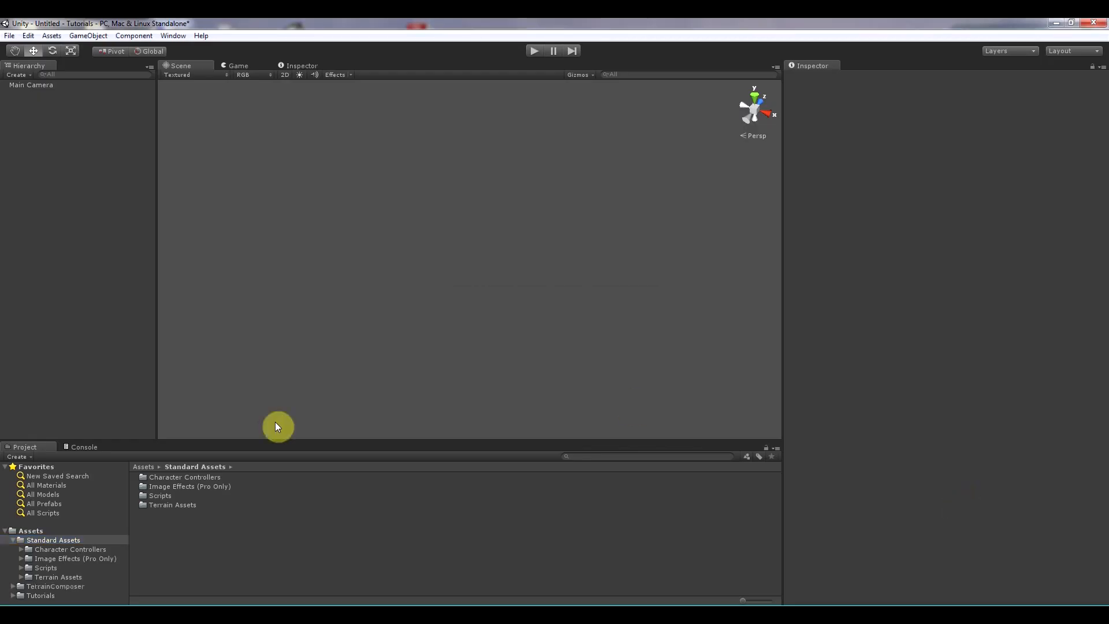
left_click(75, 586)
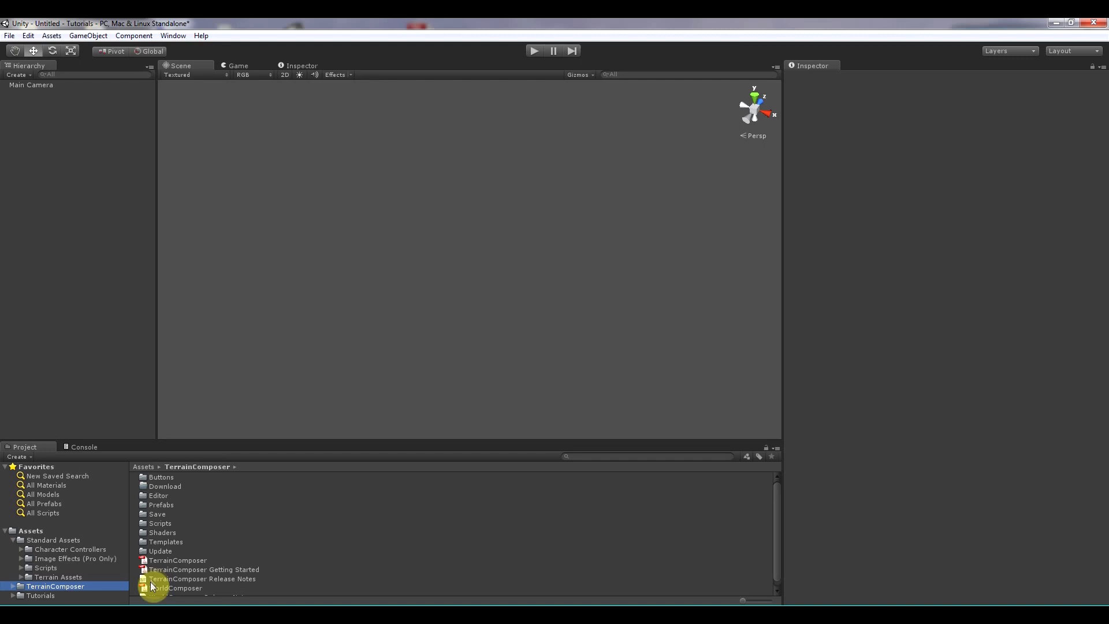
- Open the Terrain Composer window and dock it beside the Inspector panel
left_click(91, 446)
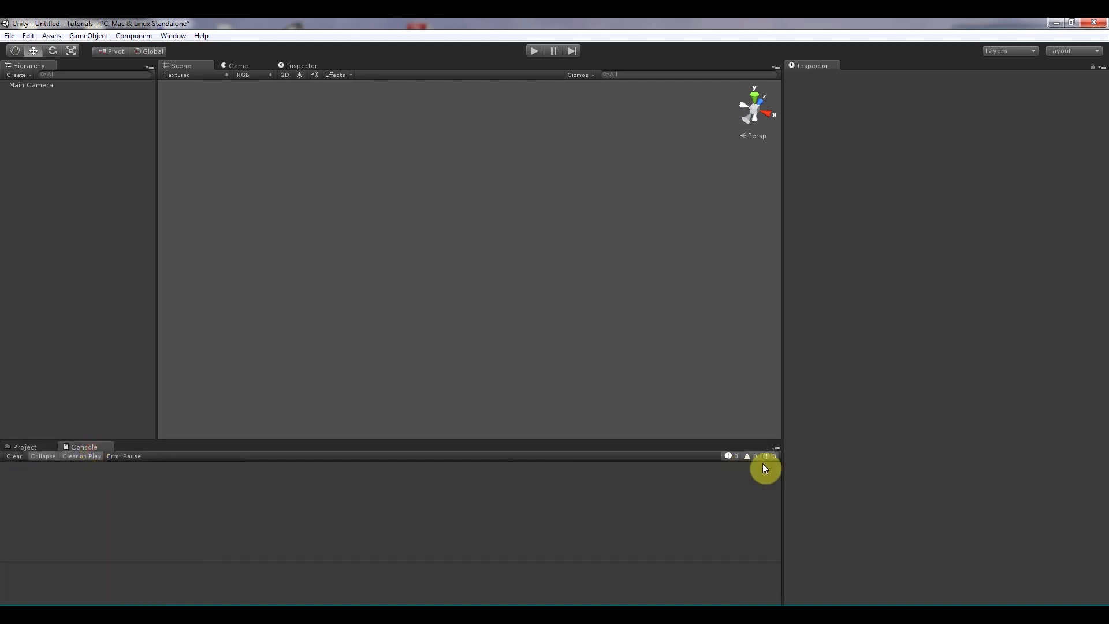
left_click(34, 444)
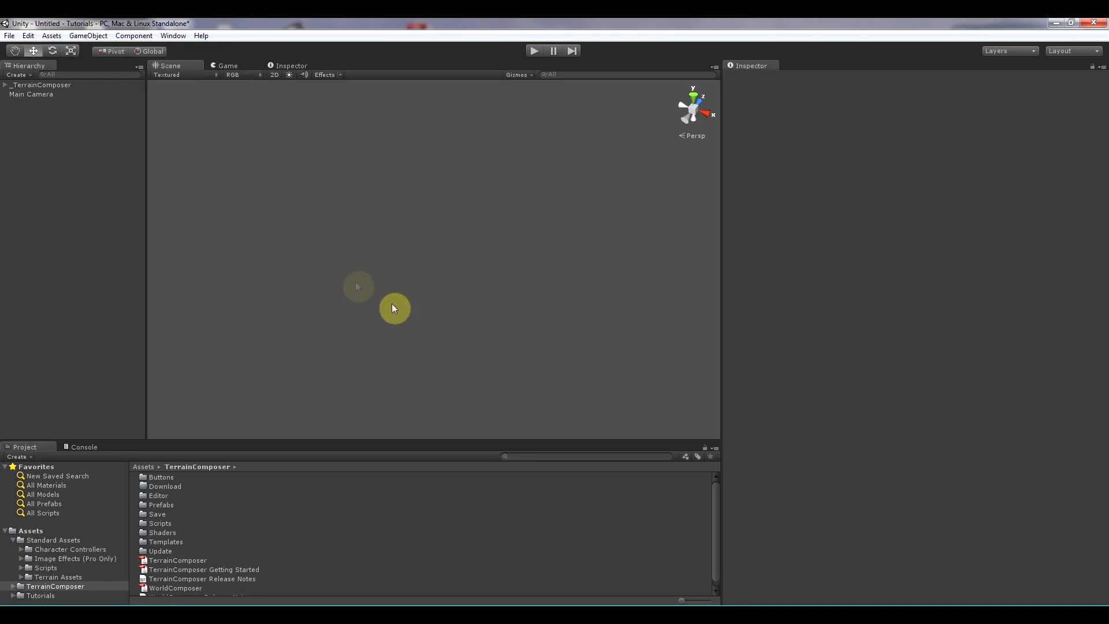
left_click(180, 37)
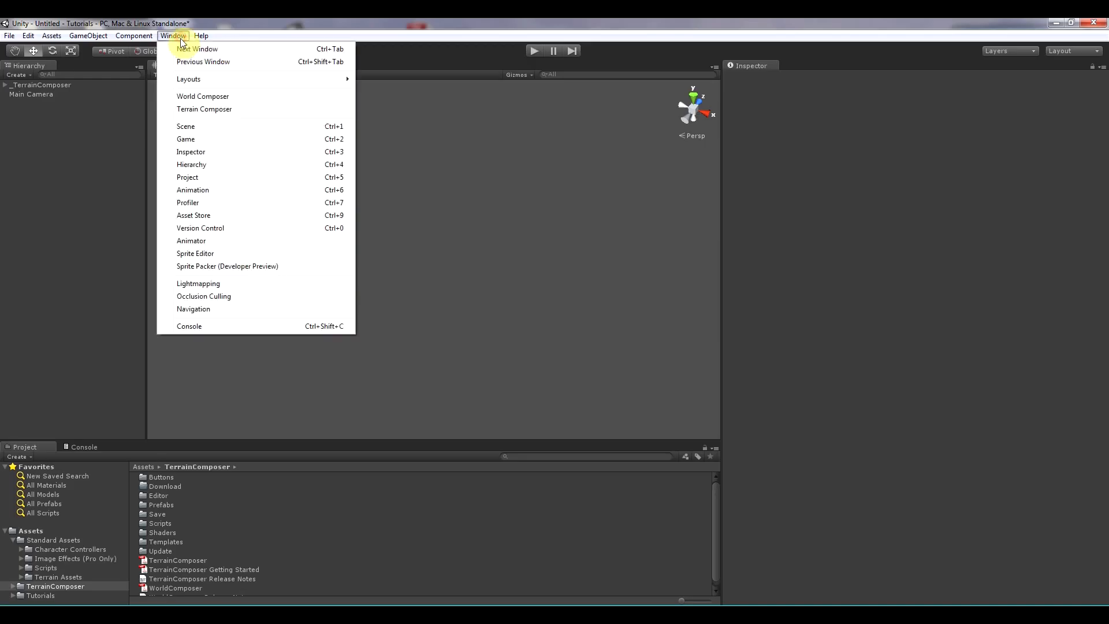
left_click(226, 109)
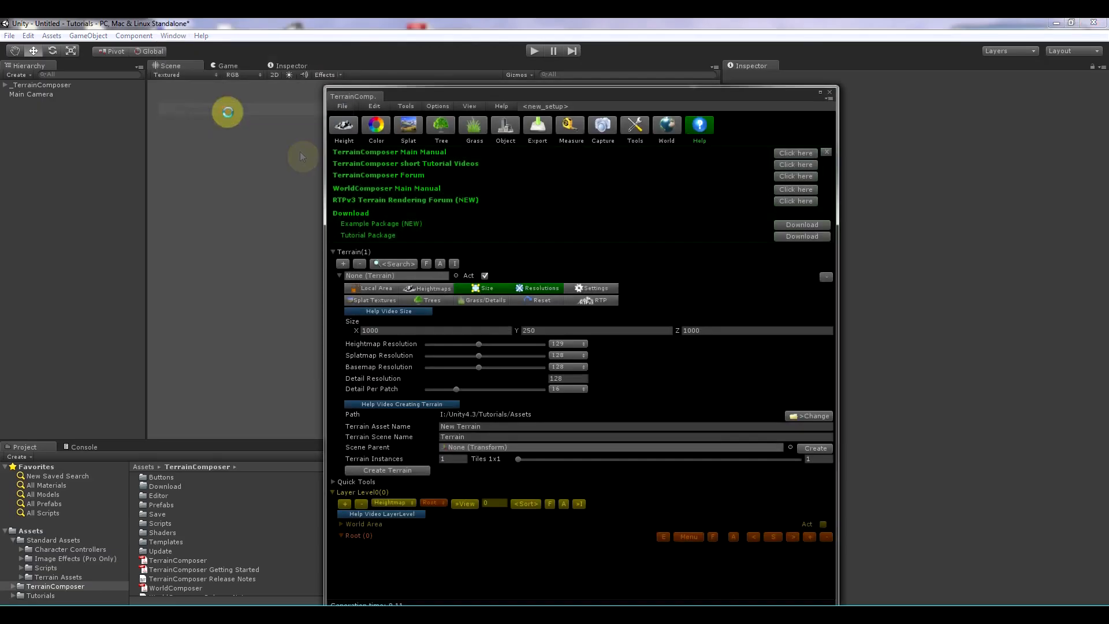
left_click_drag(382, 98, 795, 75)
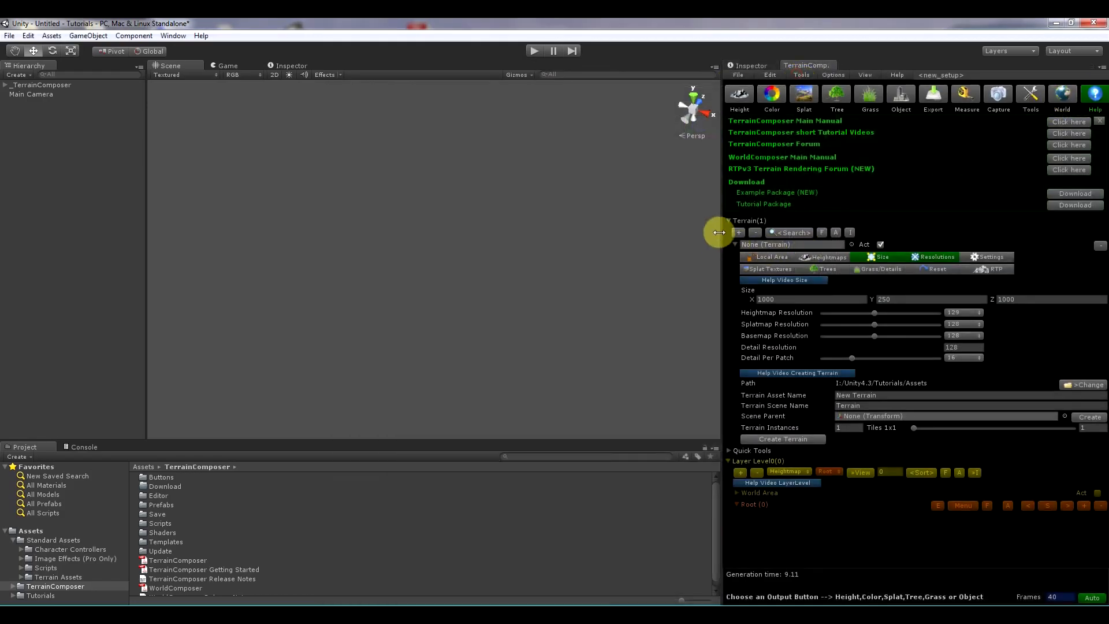
left_click_drag(712, 230, 703, 227)
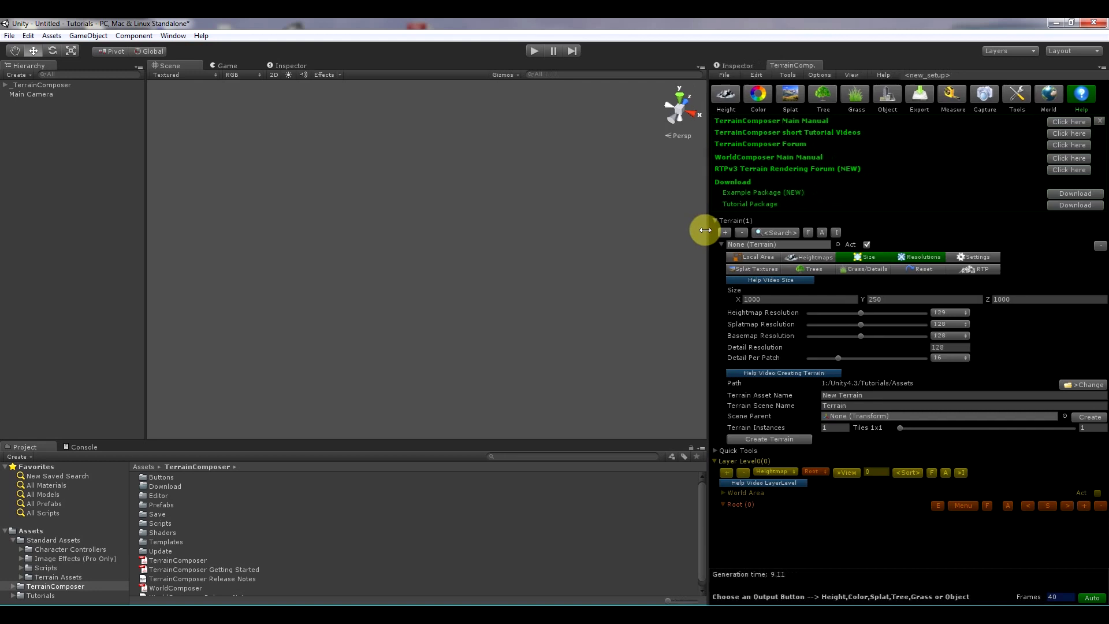
- Download and import the TerrainComposer Example Package (NEW) from the Help links
left_click(1082, 96)
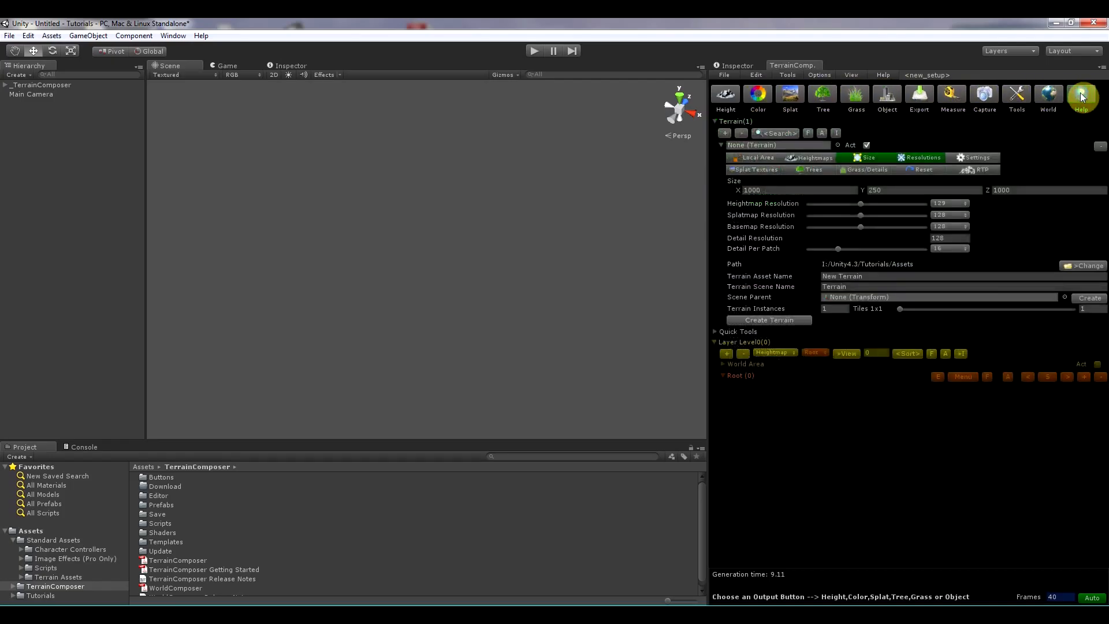
left_click(1082, 96)
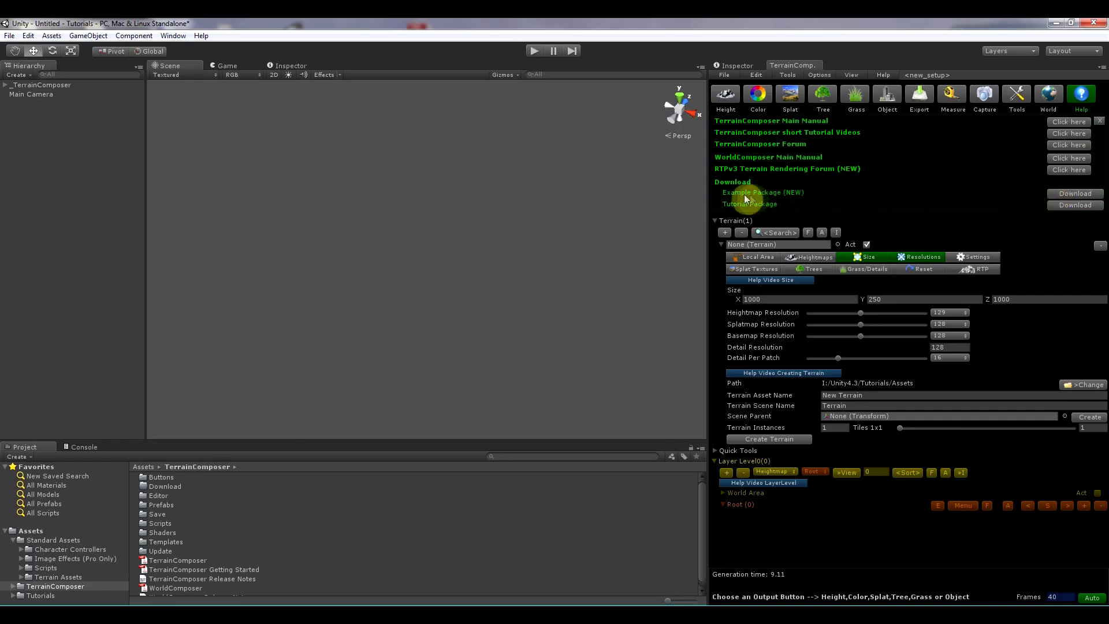
left_click(1065, 194)
left_click(1065, 193)
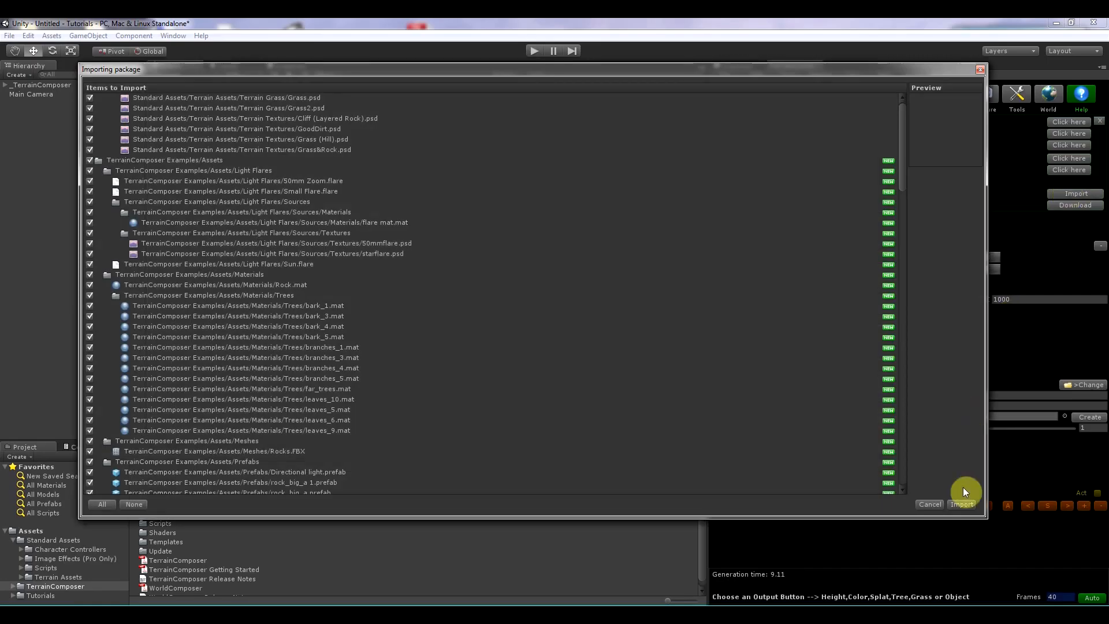
left_click(962, 491)
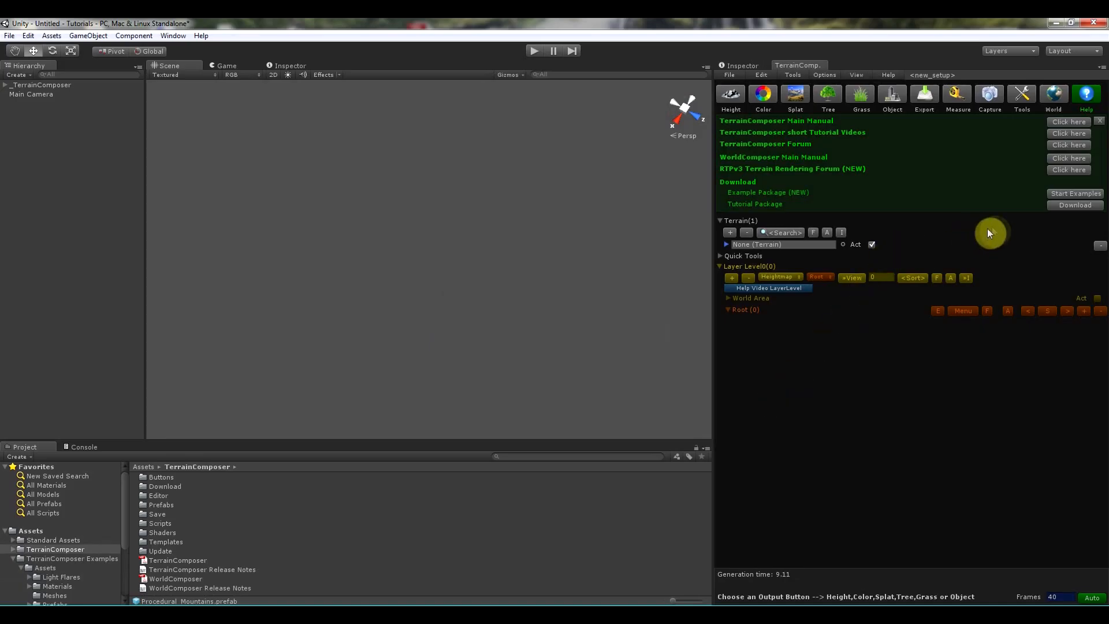
- Open the TerrainComposer examples panel, hide the help links and check the console message
left_click(1061, 194)
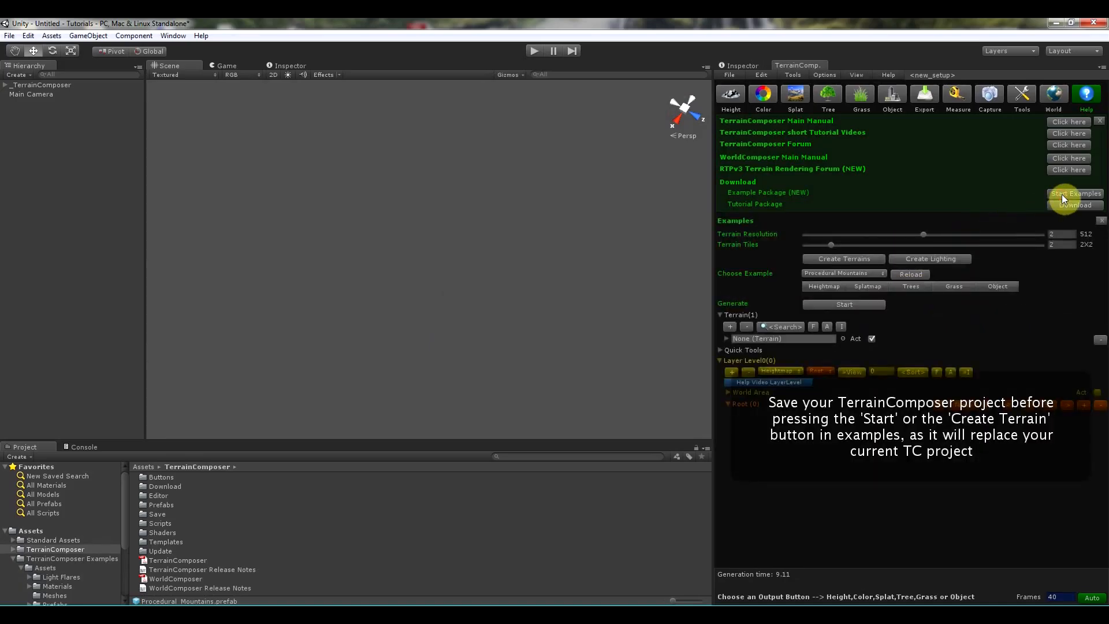
left_click(1091, 97)
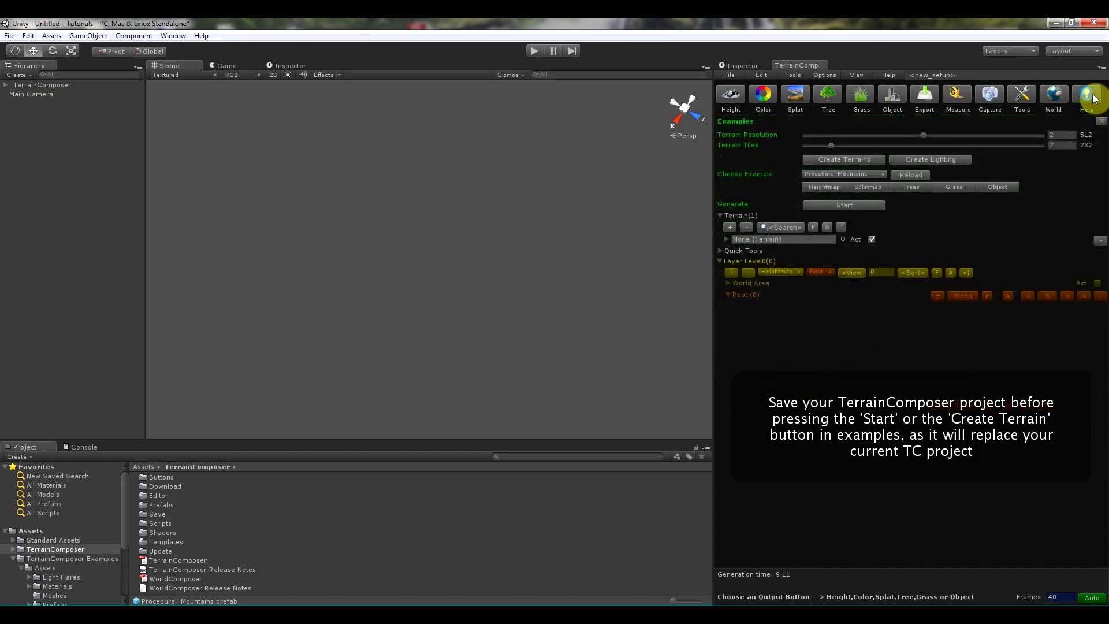
left_click(97, 450)
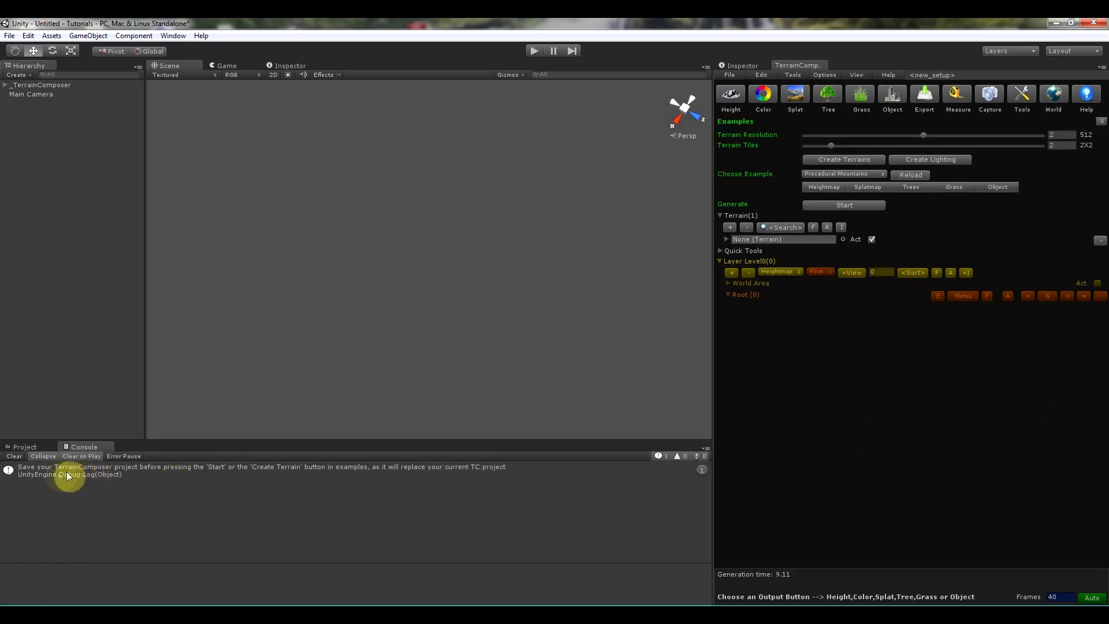
- Save the current TerrainComposer project
left_click(729, 74)
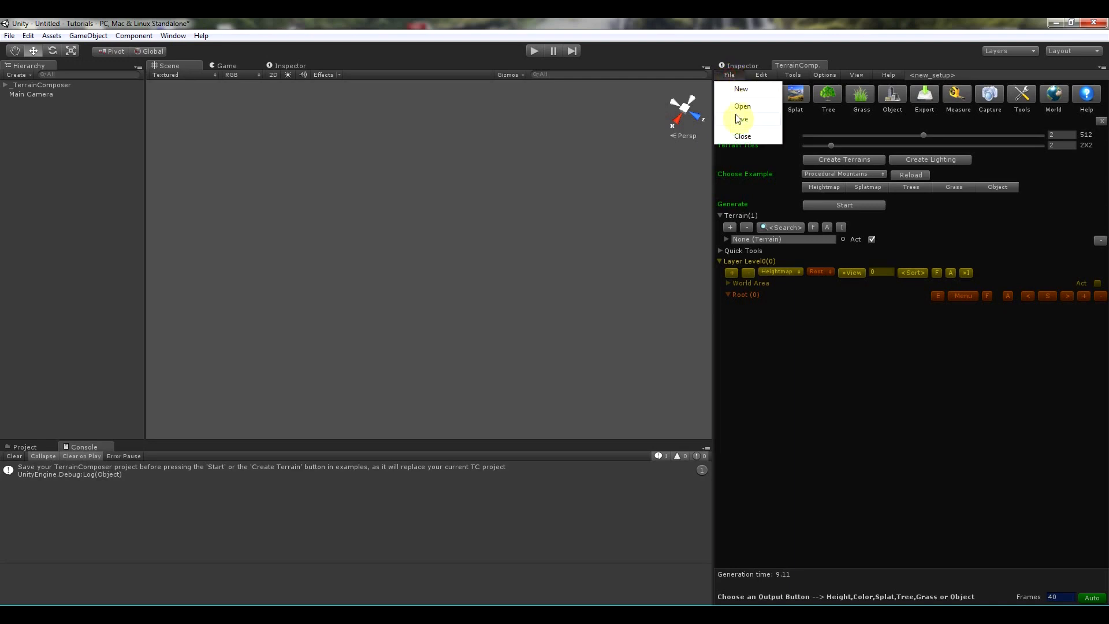
left_click(745, 330)
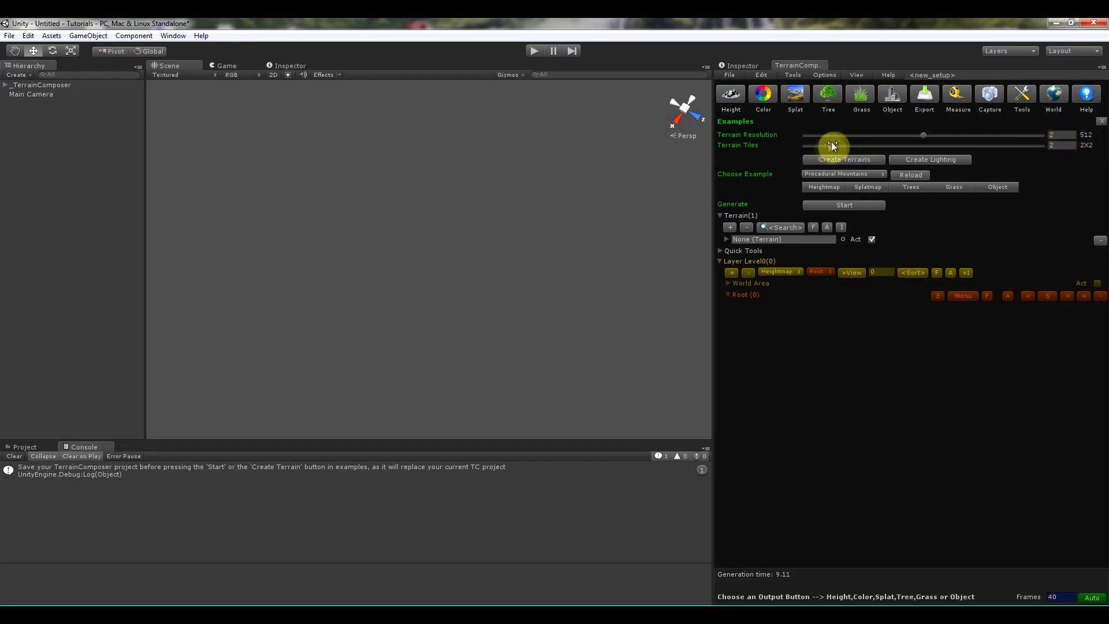
- Create the example terrains as 2x2 tiles at 512 resolution
left_click(861, 159)
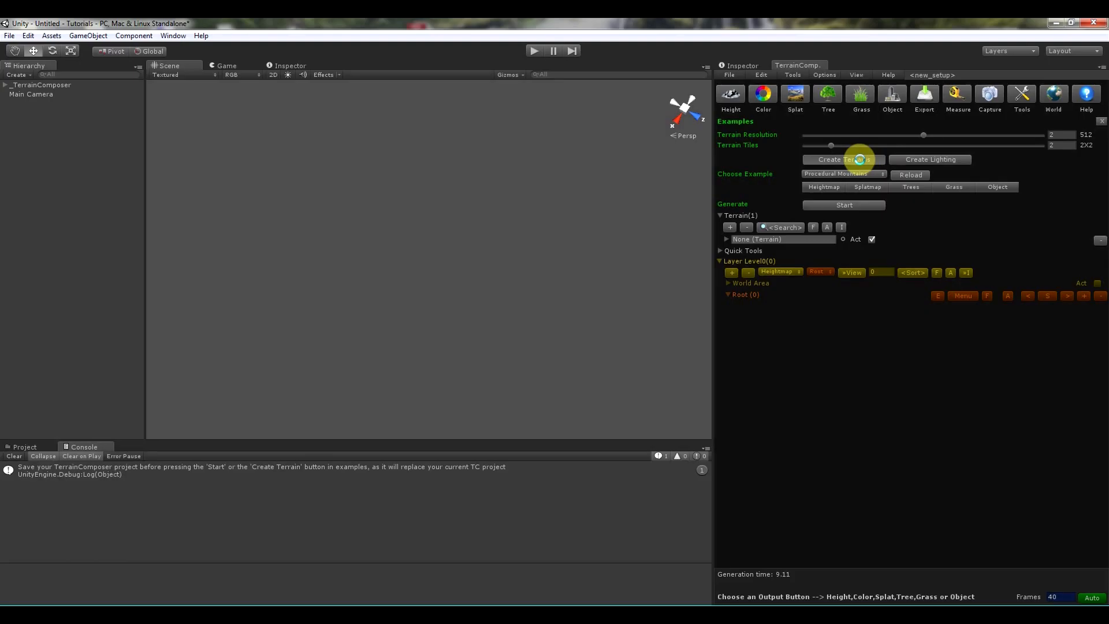
right_click_drag(358, 280, 633, 213)
middle_click_drag(452, 309, 493, 235)
scroll(466, 300, "up", 5)
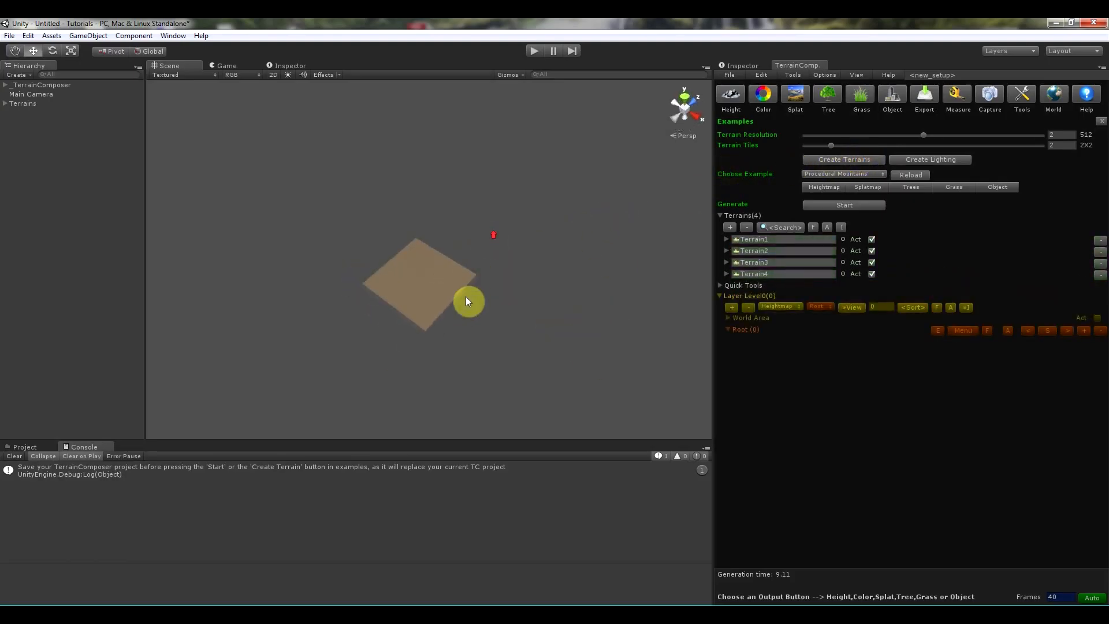
scroll(465, 310, "up", 2)
right_click_drag(257, 294, 305, 294)
scroll(307, 300, "up", 6)
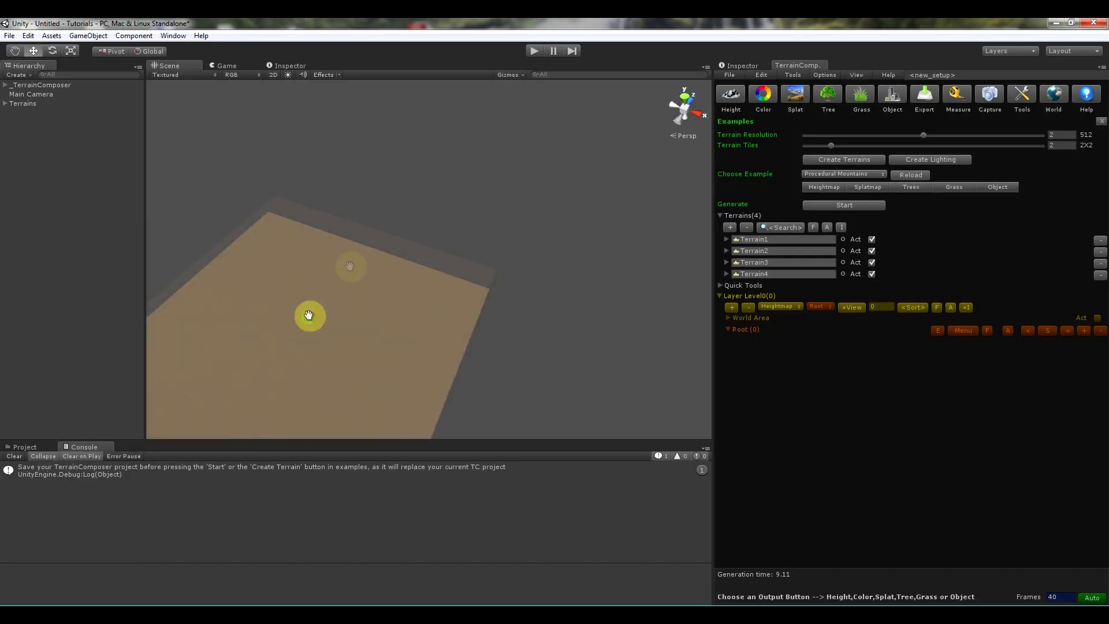
- Try moving one terrain tile, then undo the move
middle_click_drag(307, 315, 380, 255)
left_click(263, 277)
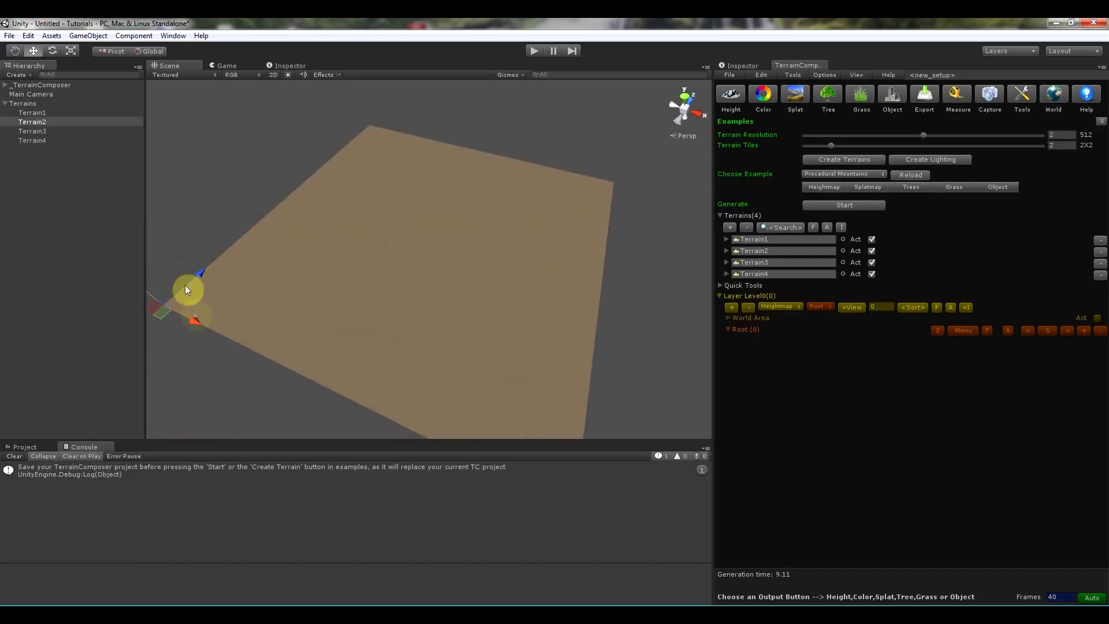
left_click_drag(187, 326, 180, 284)
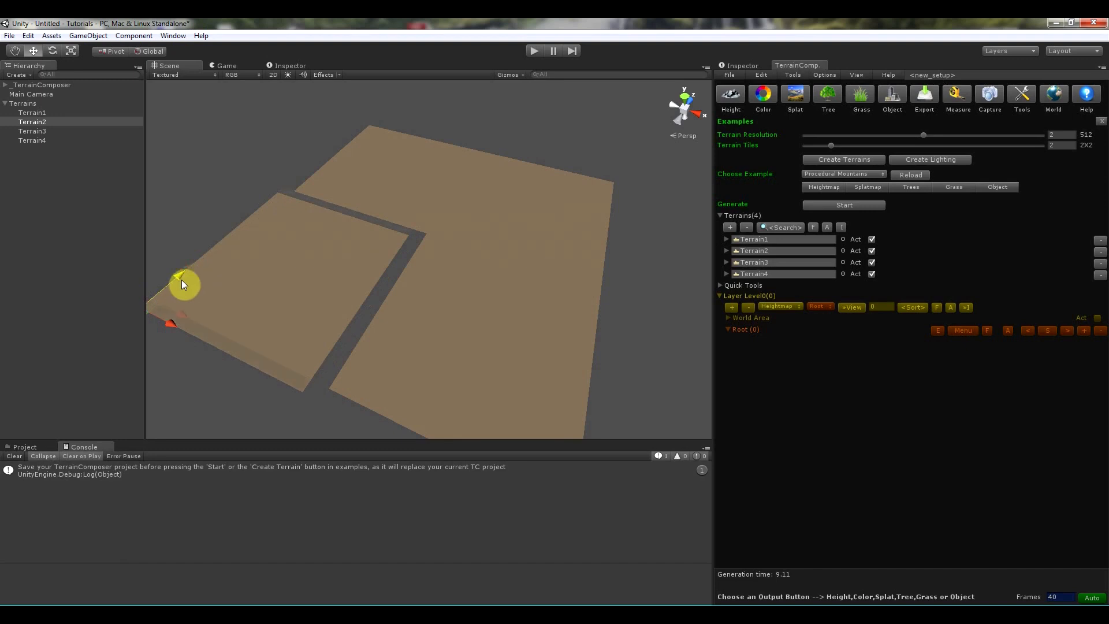
key("ctrl+z")
key("ctrl+z")
- Create the example lighting for the terrain scene
left_click(25, 446)
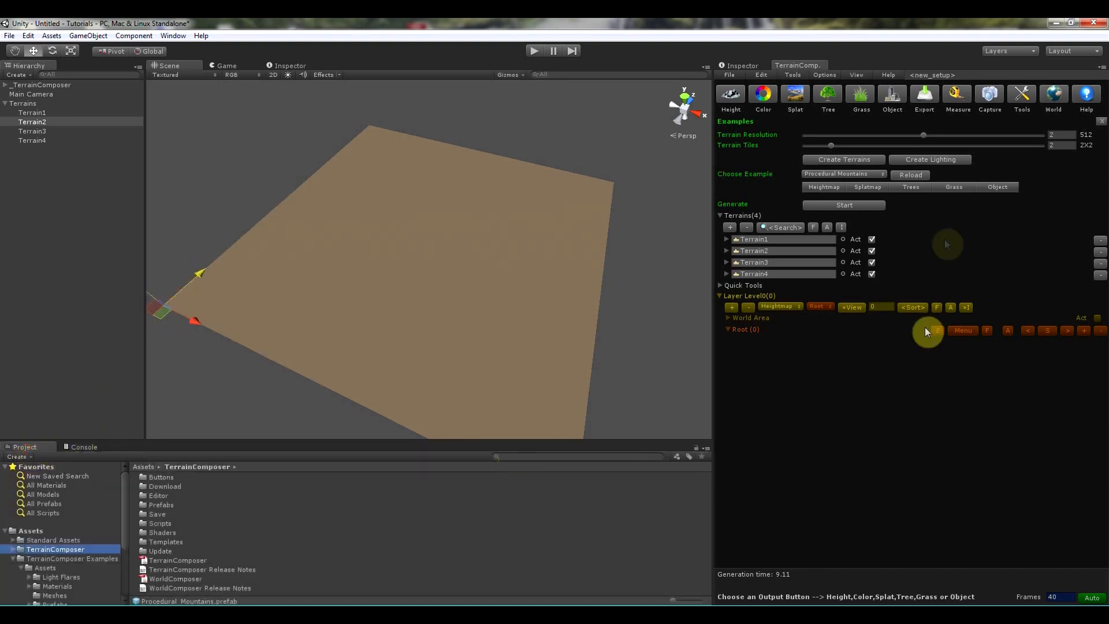
left_click(913, 160)
right_click_drag(416, 321, 431, 213)
right_click_drag(517, 370, 448, 144)
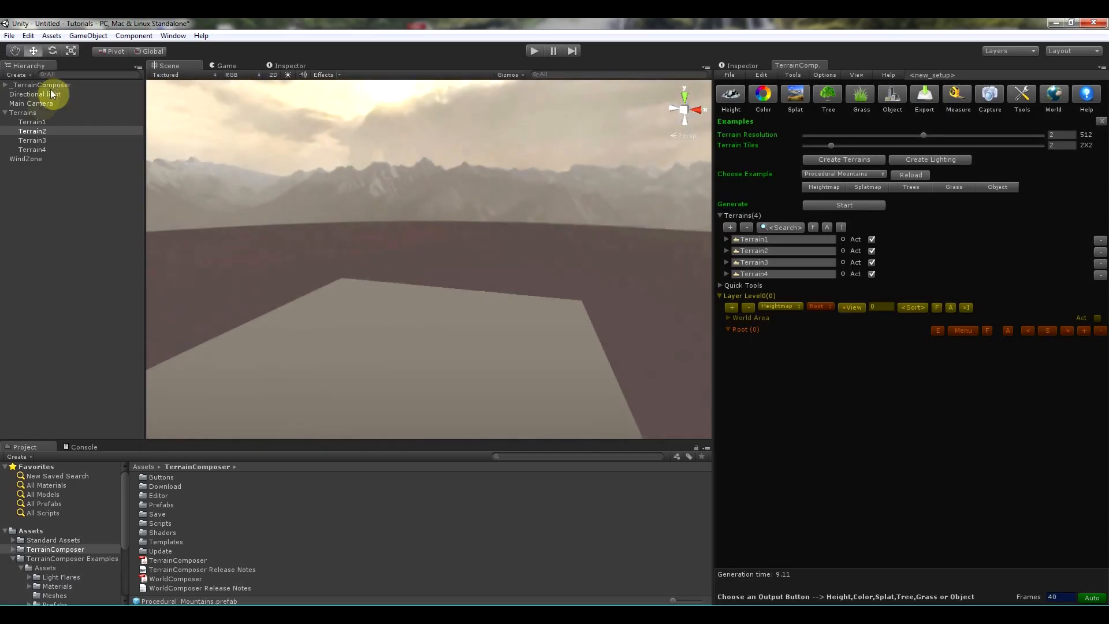
right_click_drag(301, 248, 415, 273)
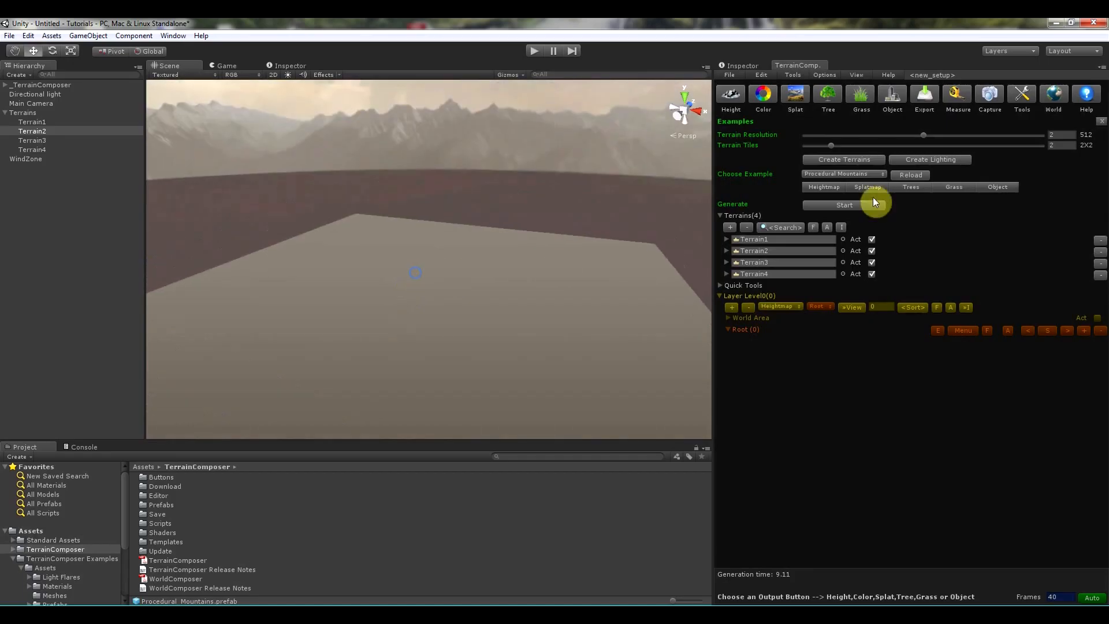
- Reload the Procedural Mountains example and start generating the terrain
left_click(919, 174)
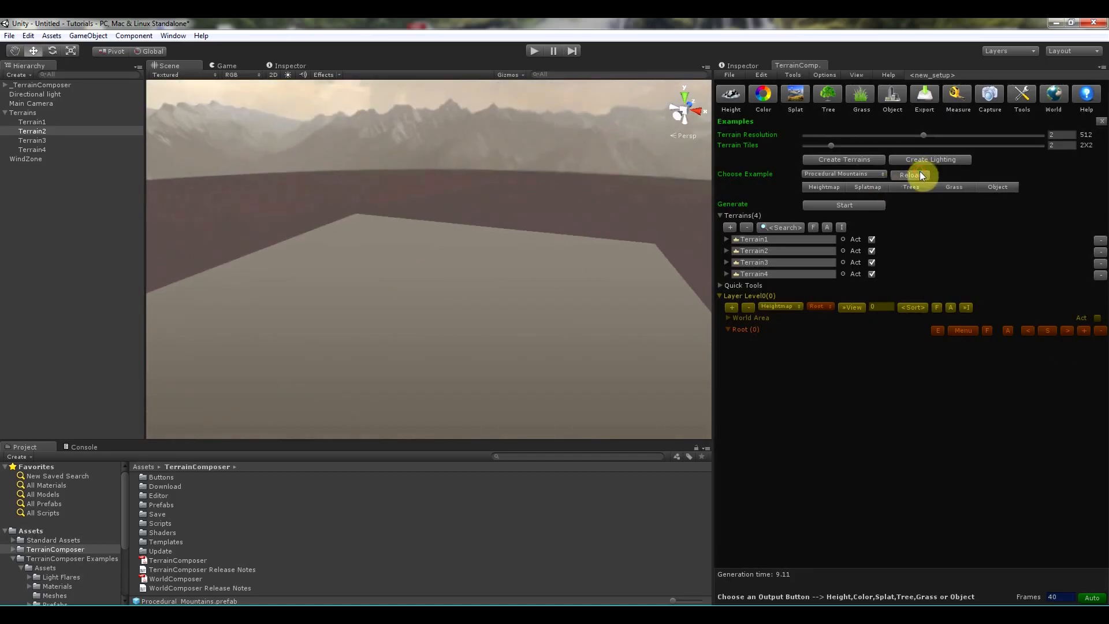
left_click(852, 202)
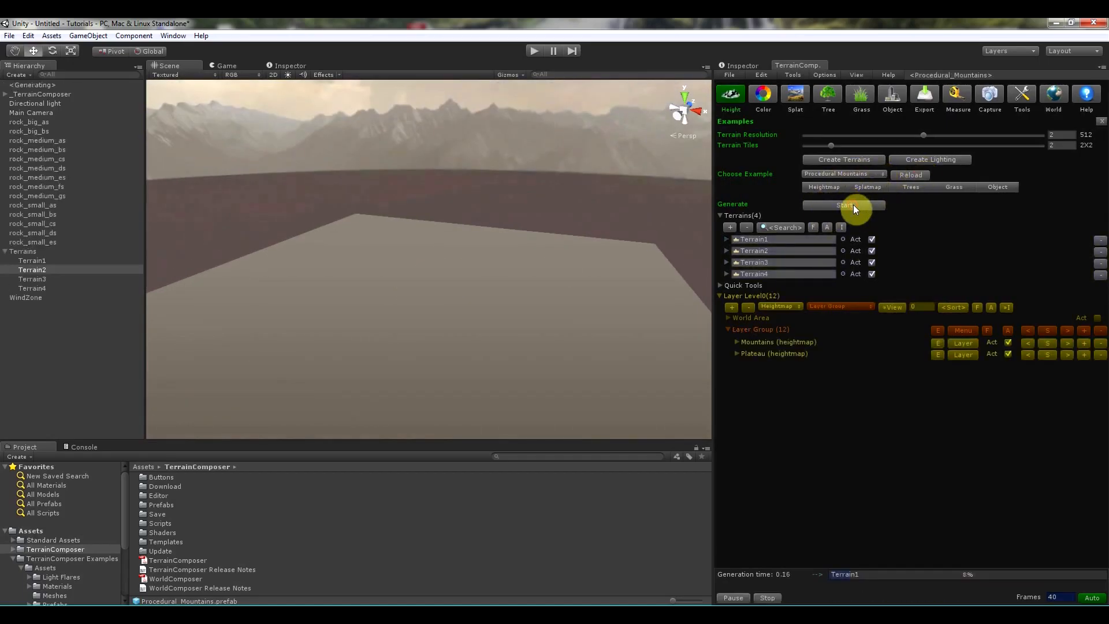
right_click_drag(532, 287, 474, 319)
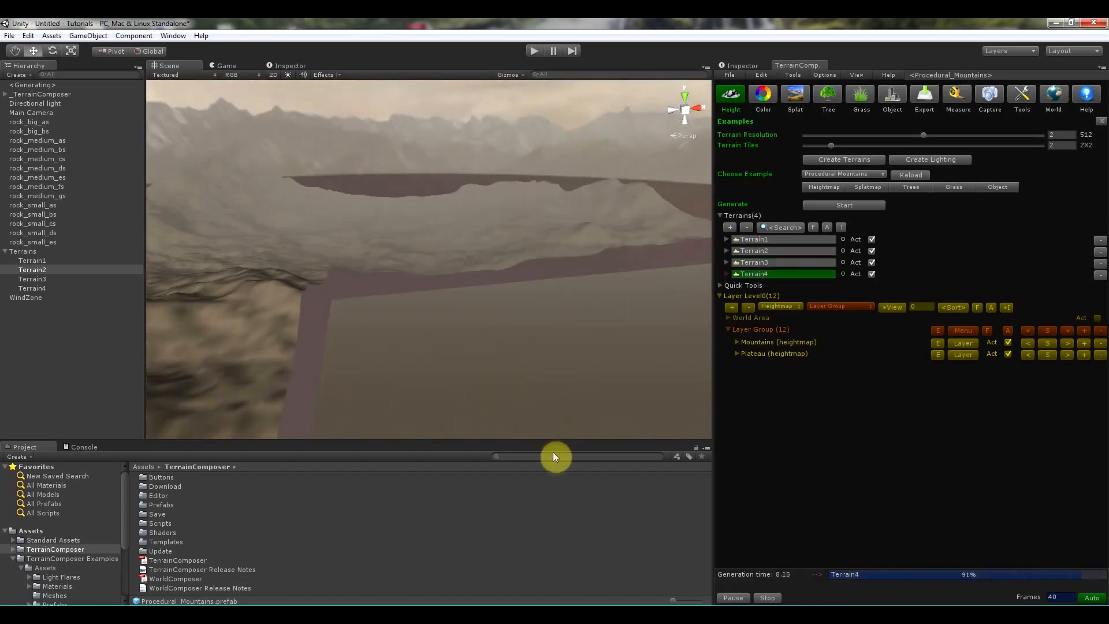
- Search the assets for "first" and place a First Person Controller onto the terrain
left_click(570, 457)
type("first")
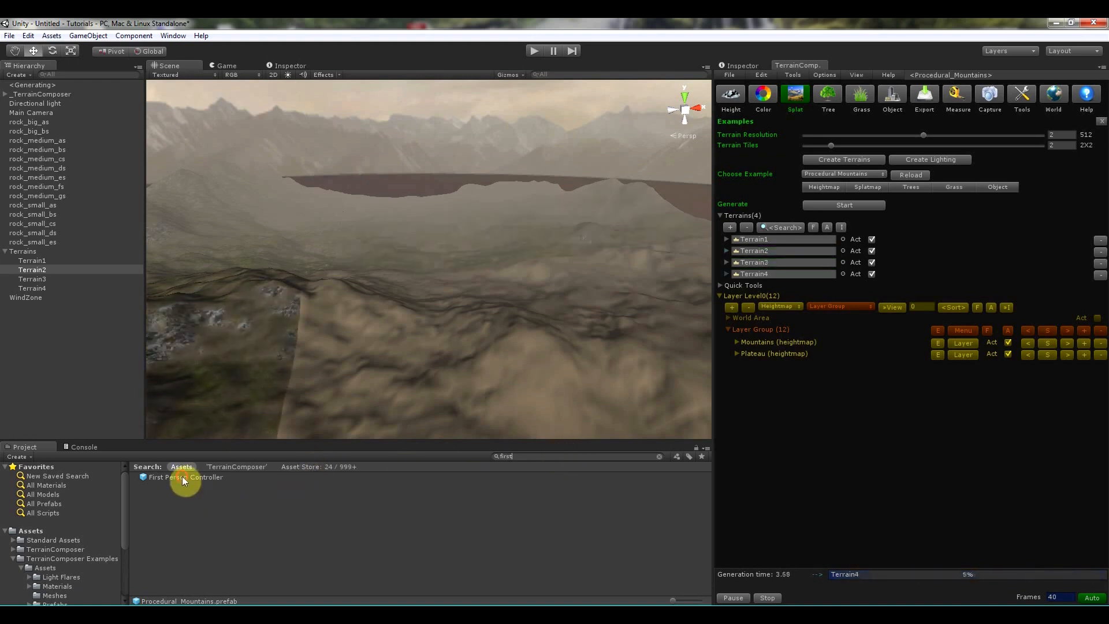
left_click_drag(386, 264, 449, 319)
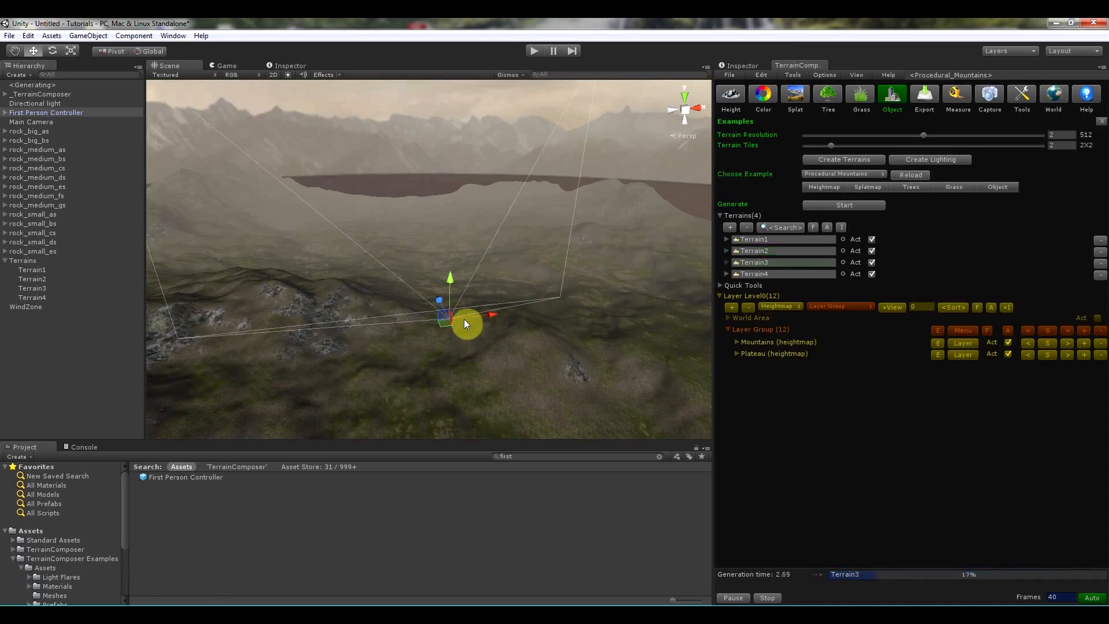
- Frame the First Person Controller and toggle scene lighting to inspect the generated terrain
key("f")
left_click_drag(427, 215, 428, 85)
right_click_drag(509, 233, 323, 405)
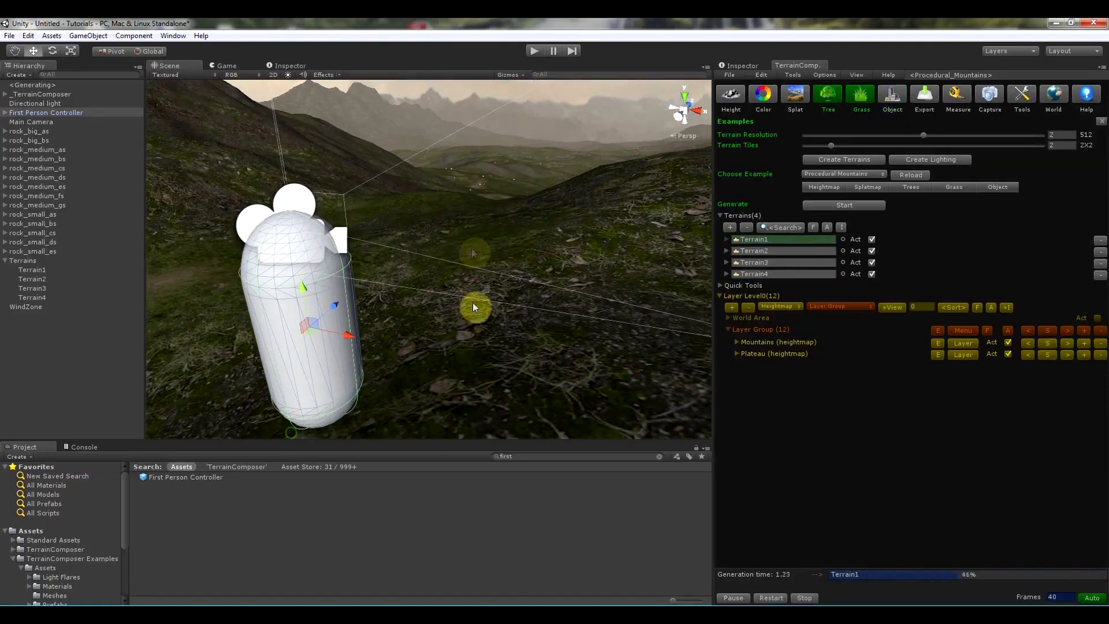
left_click(288, 74)
right_click_drag(453, 213, 587, 176)
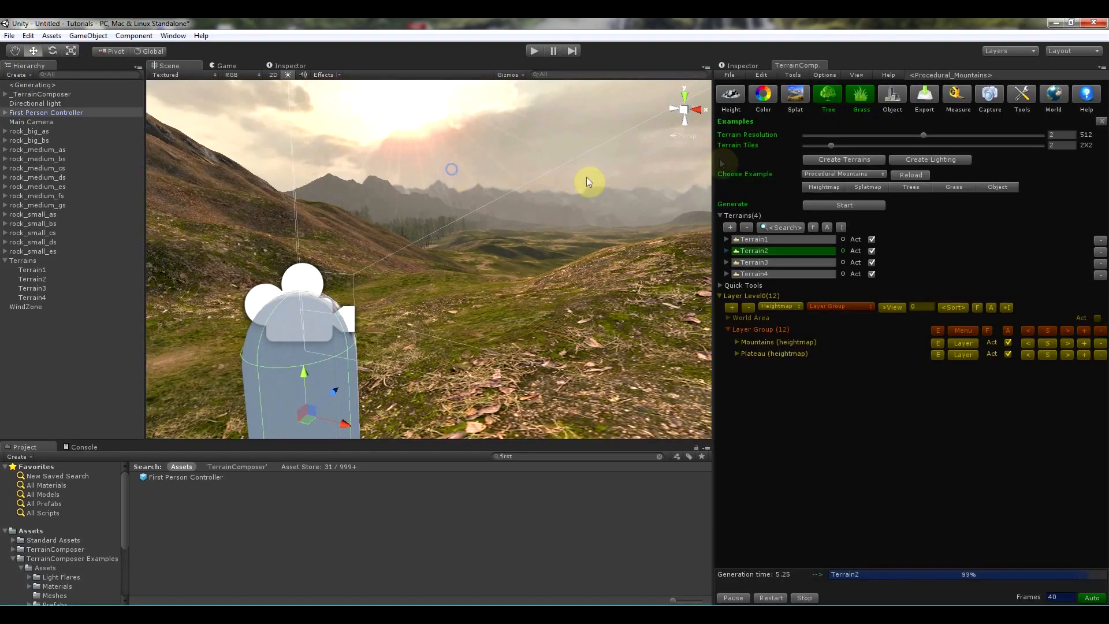
left_click(816, 93)
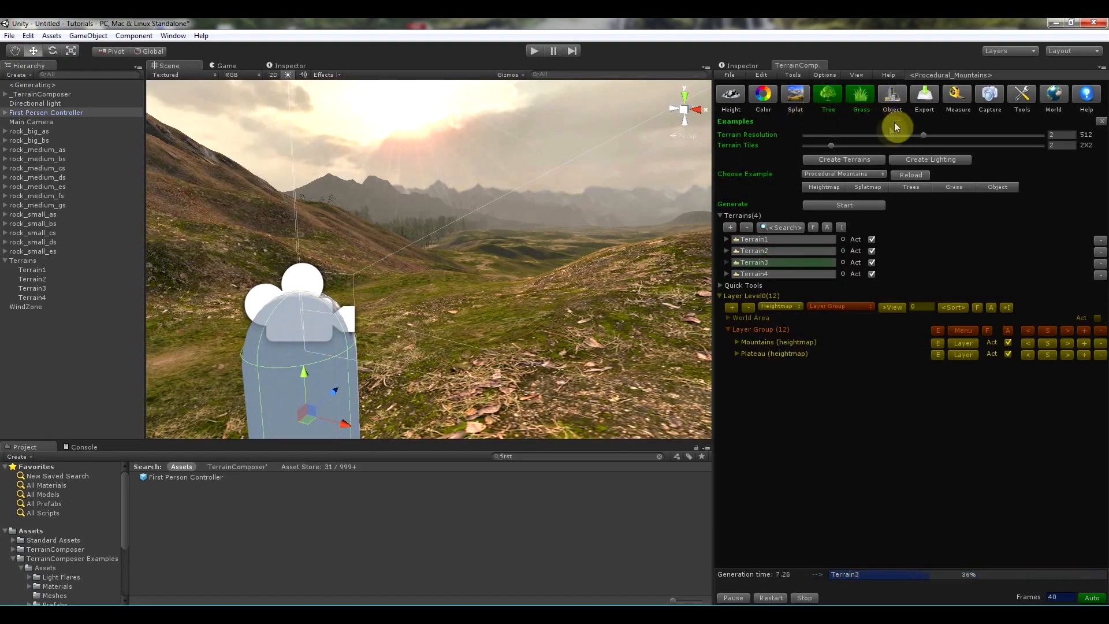
right_click_drag(360, 324, 421, 205)
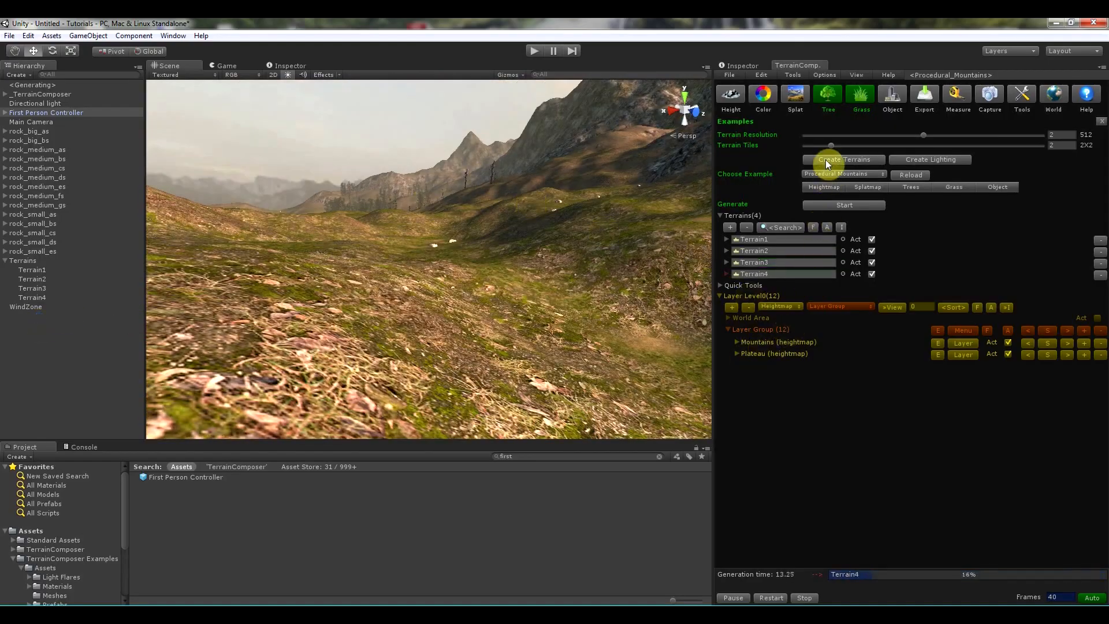
- Open the Trees example settings and browse through the Forest tree layer's density filters
left_click(831, 97)
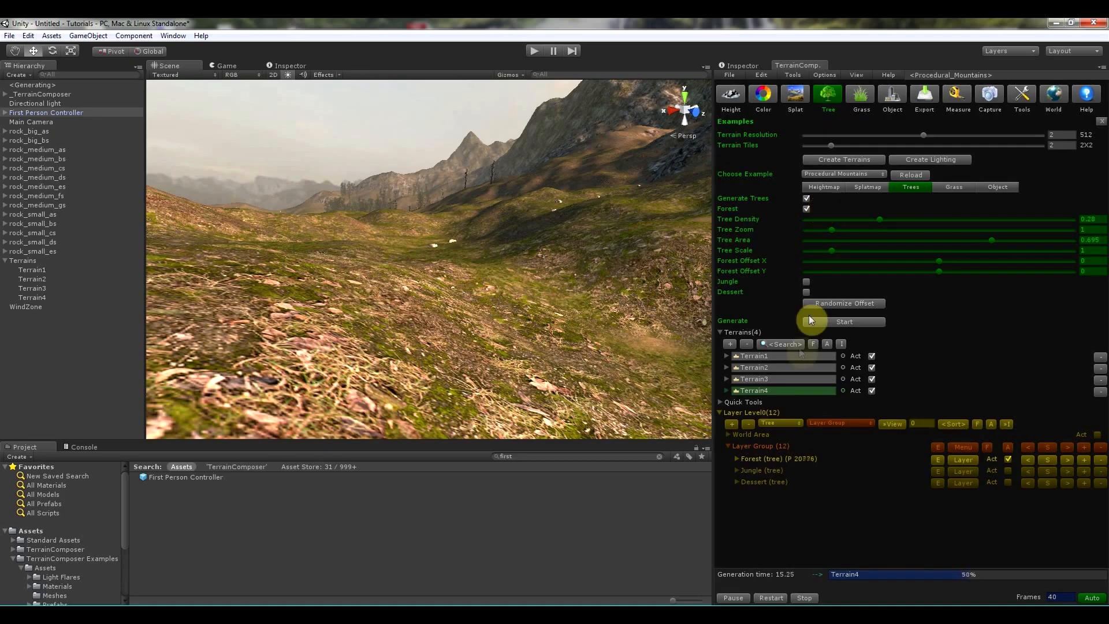
left_click(739, 458)
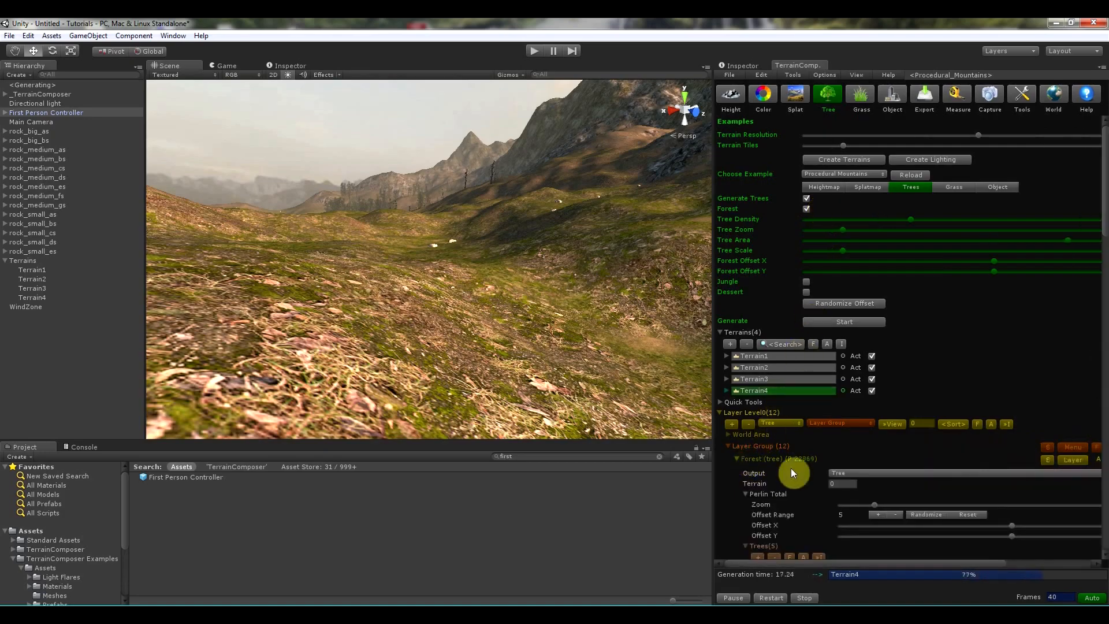
scroll(805, 461, "down", 10)
scroll(806, 460, "down", 10)
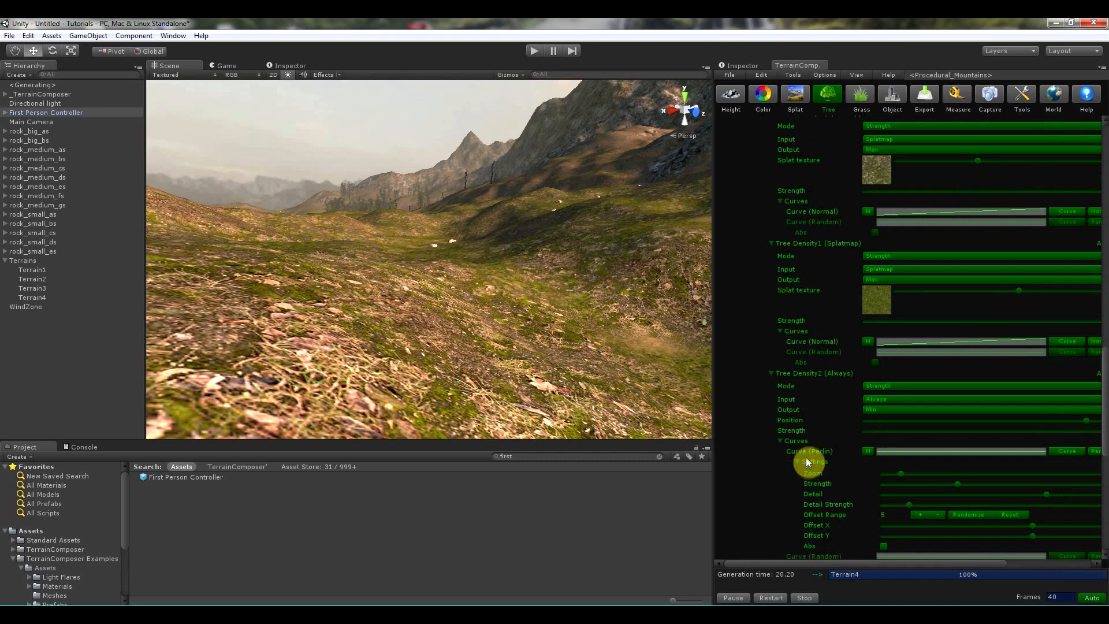
scroll(805, 459, "down", 5)
scroll(806, 456, "down", 3)
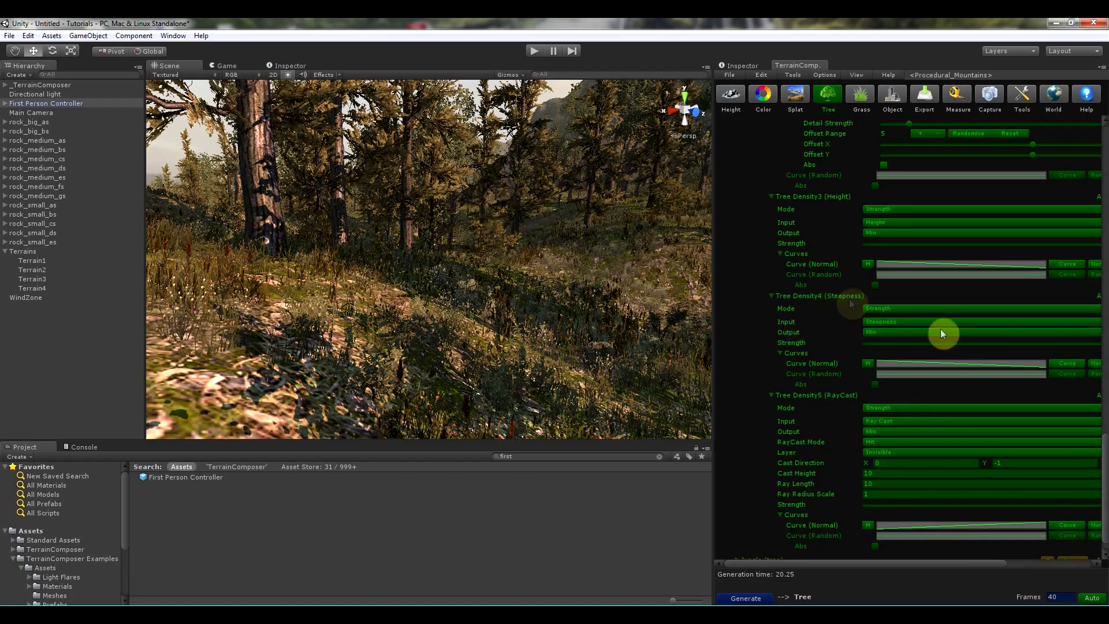
scroll(1031, 373, "up", 10)
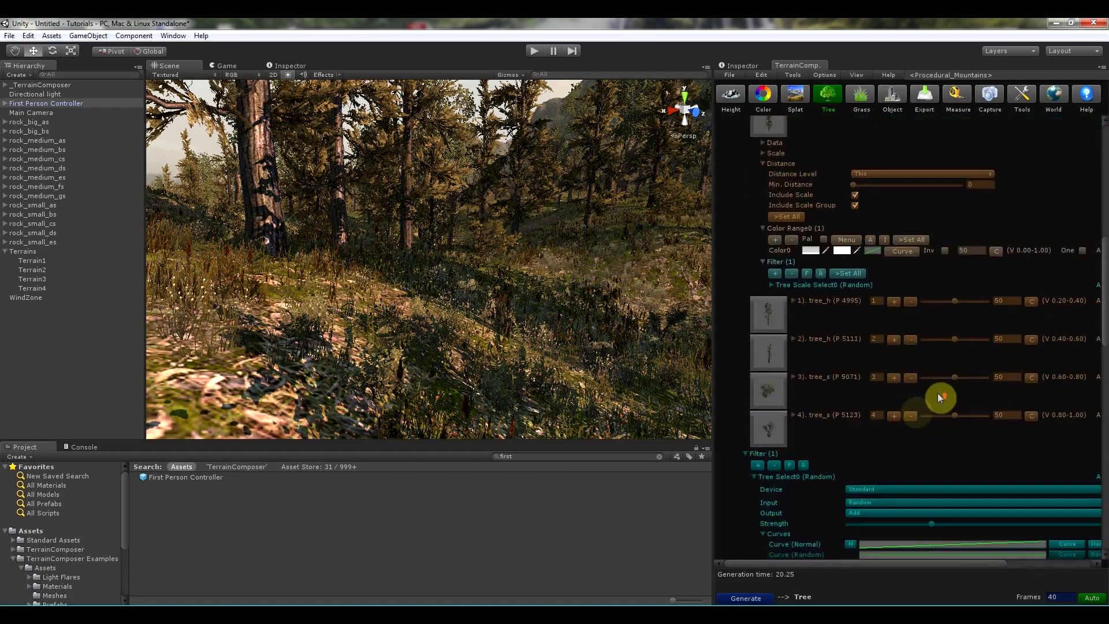
scroll(934, 399, "up", 10)
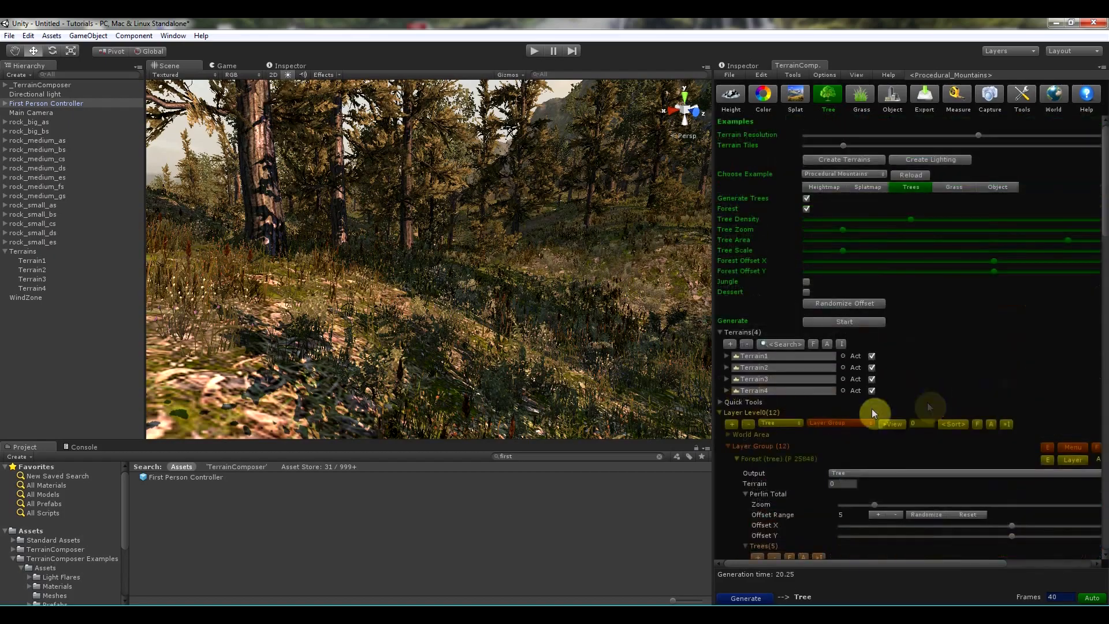
left_click(736, 458)
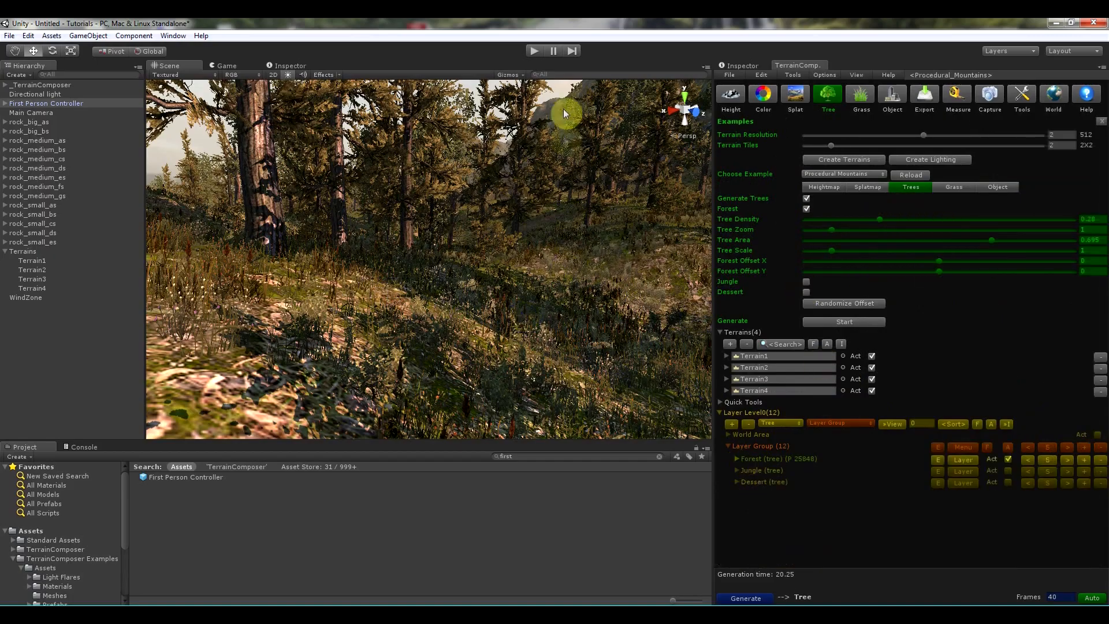
- Turn off tree and detail drawing in Terrain1's settings, applied to all terrains
left_click(532, 53)
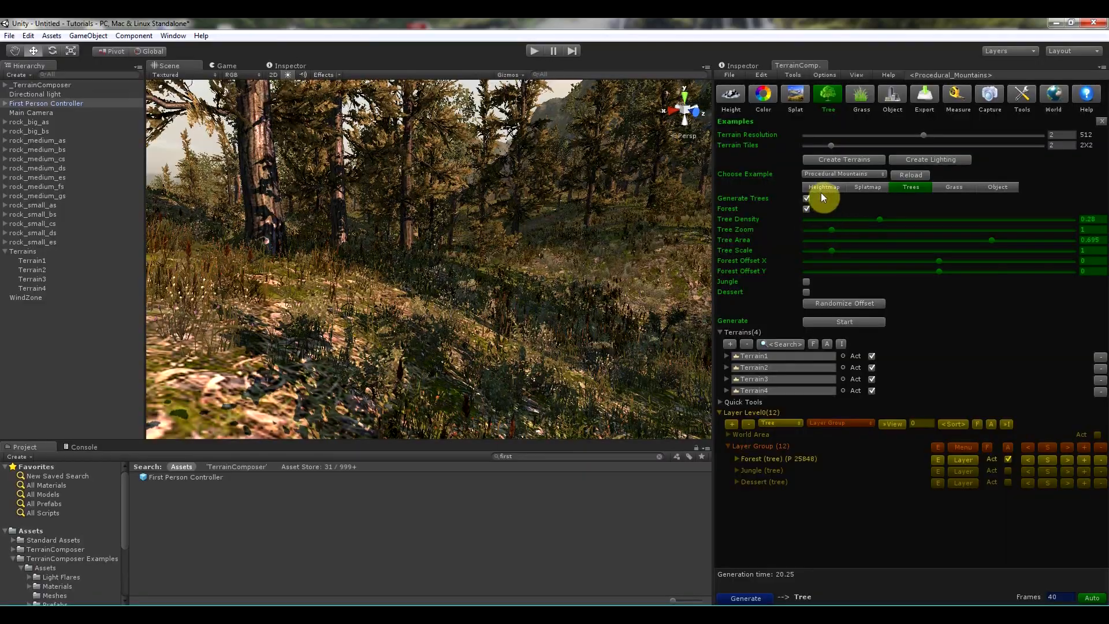
left_click(830, 187)
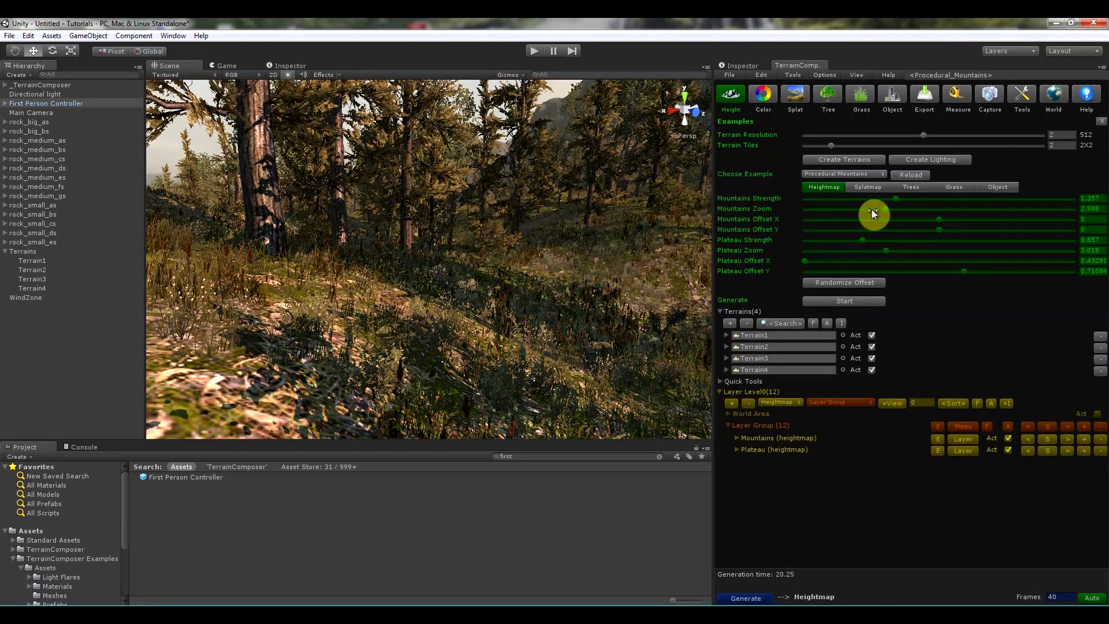
left_click(726, 335)
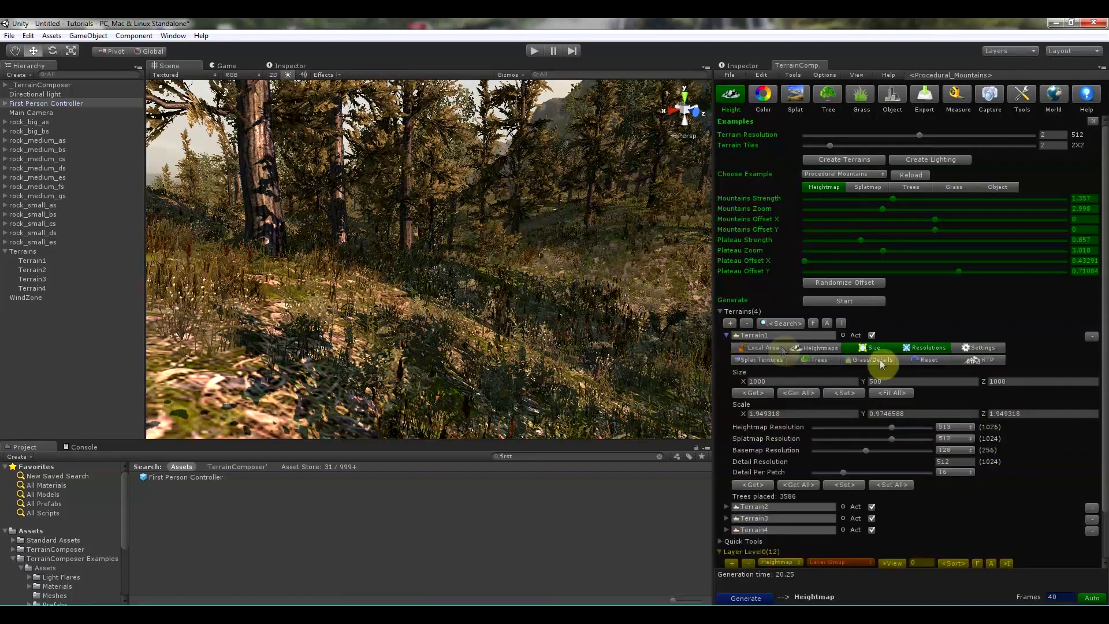
left_click(969, 347)
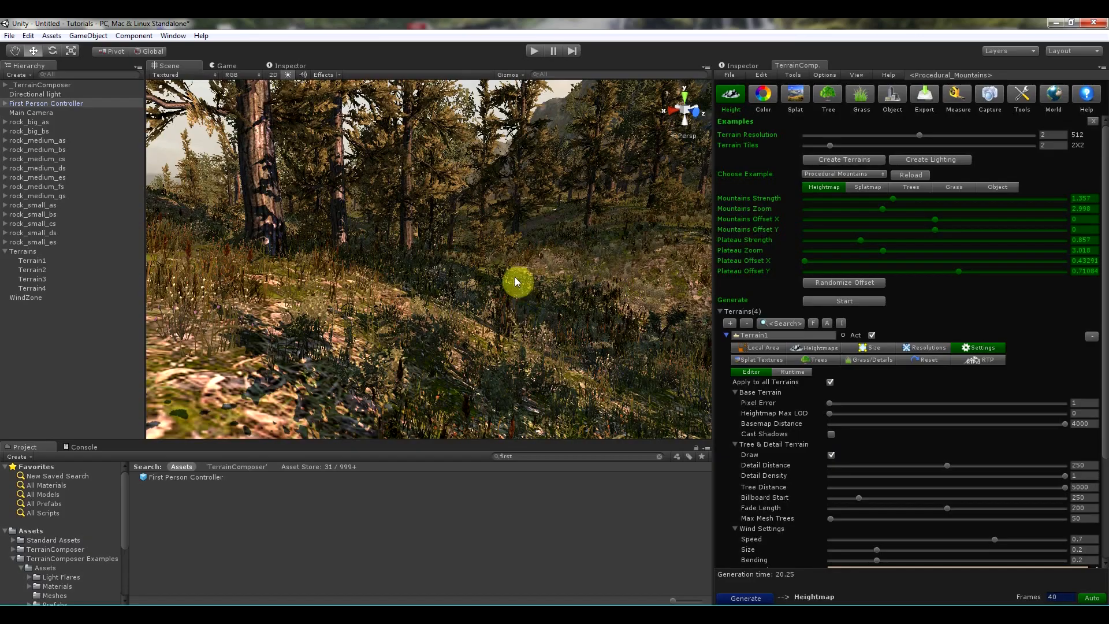
left_click(830, 455)
mouse_move(437, 261)
left_mouse_down("alt")
mouse_move(511, 274)
mouse_move(438, 290)
left_mouse_up("alt")
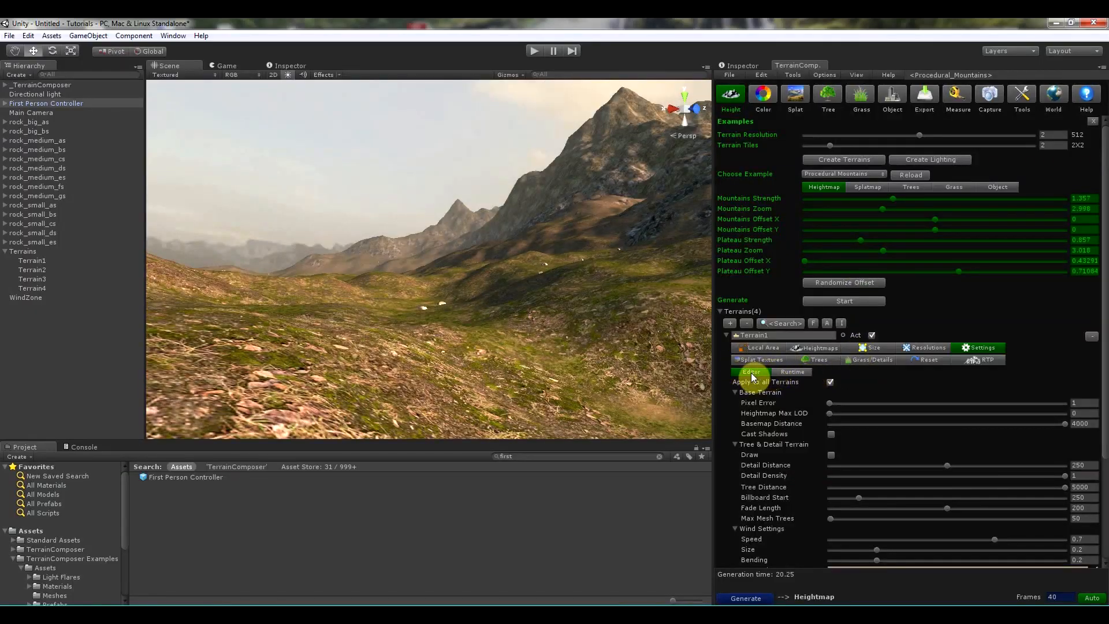
left_click(959, 347)
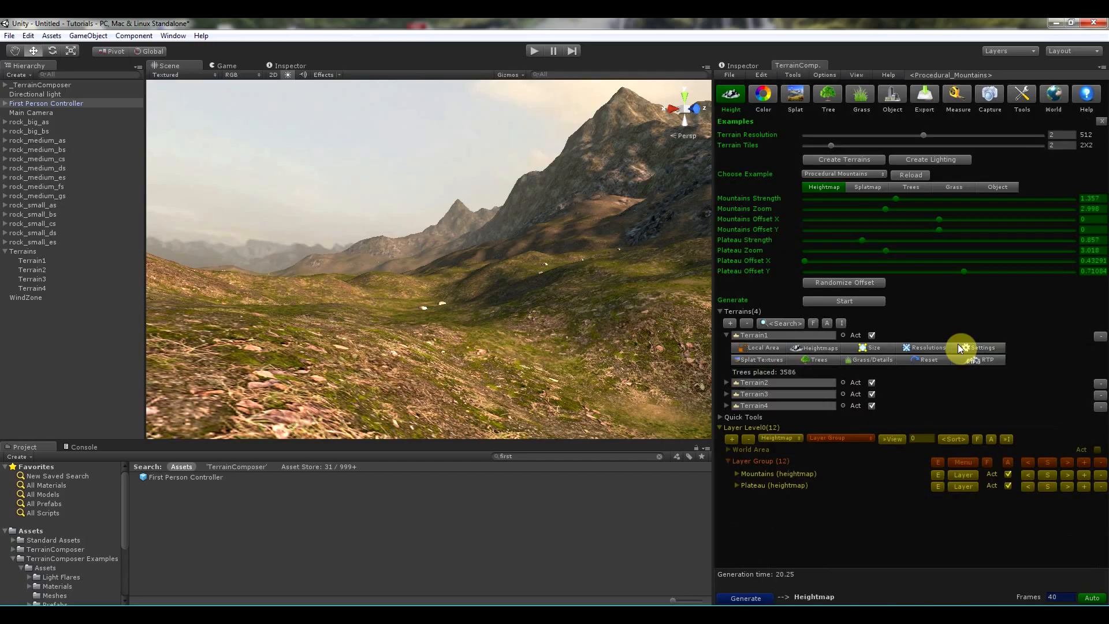
- Randomize the heightmap offset and switch the splatmap, trees and grass examples from Forest to Dessert
left_click(847, 283)
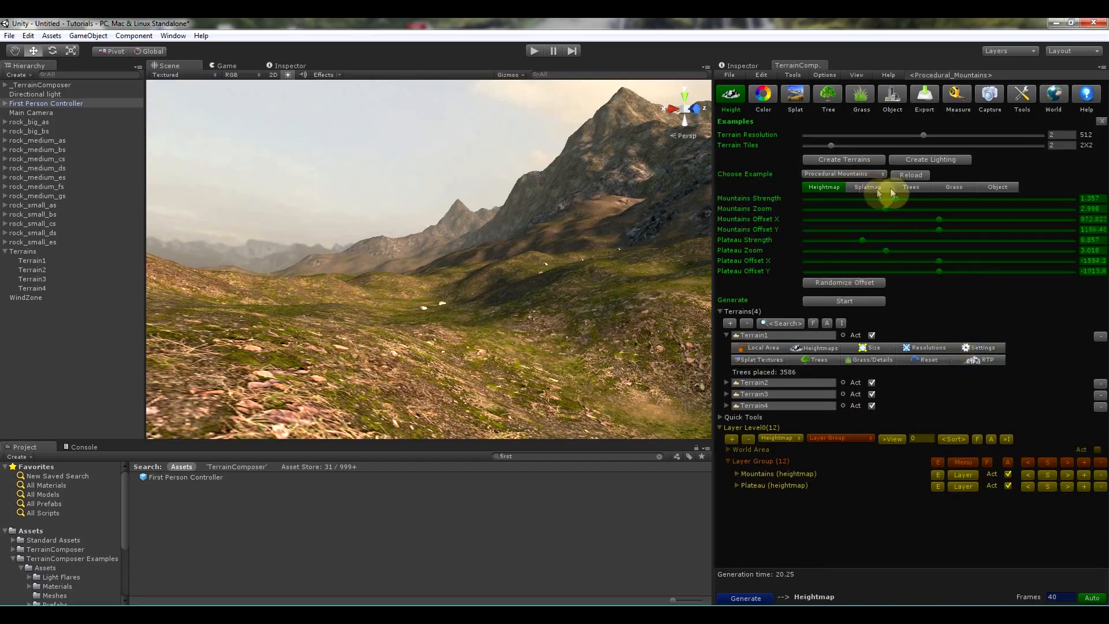
left_click(905, 190)
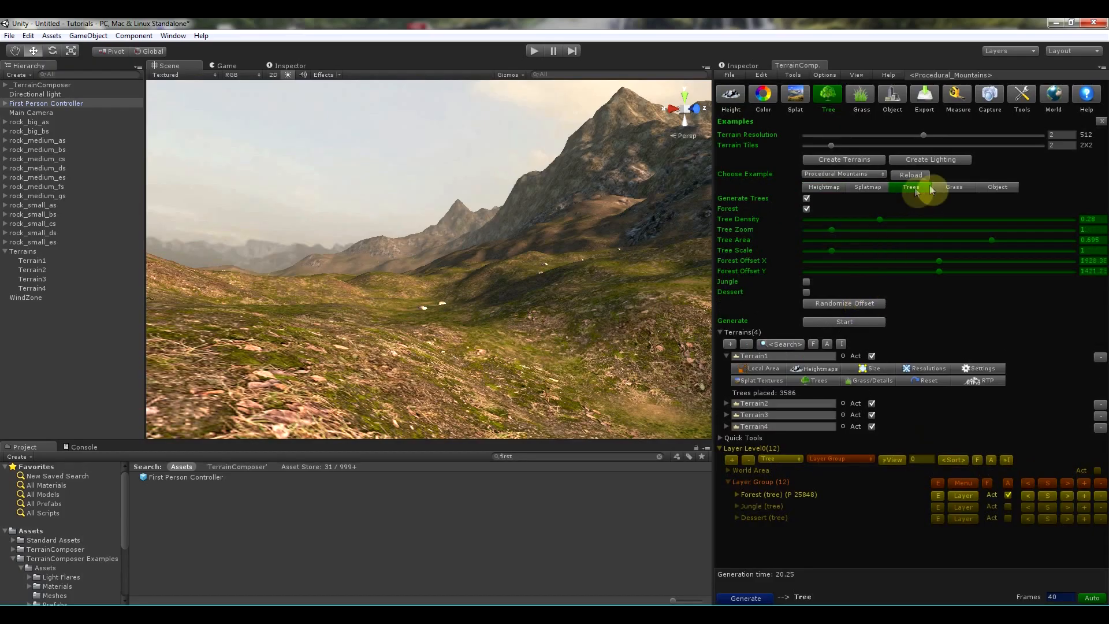
left_click(860, 188)
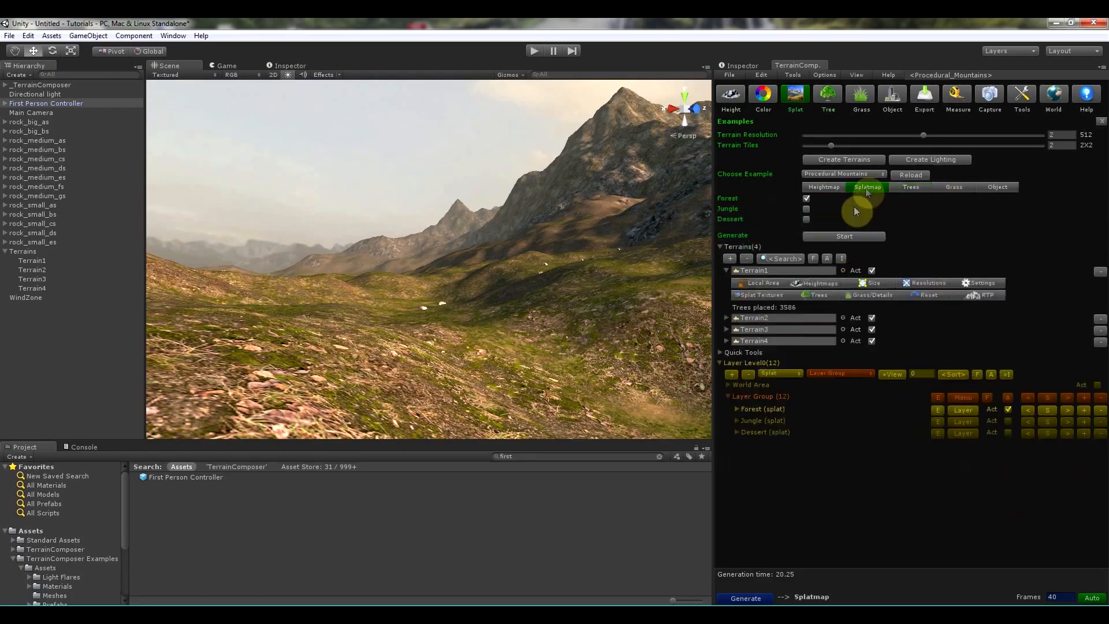
left_click(806, 220)
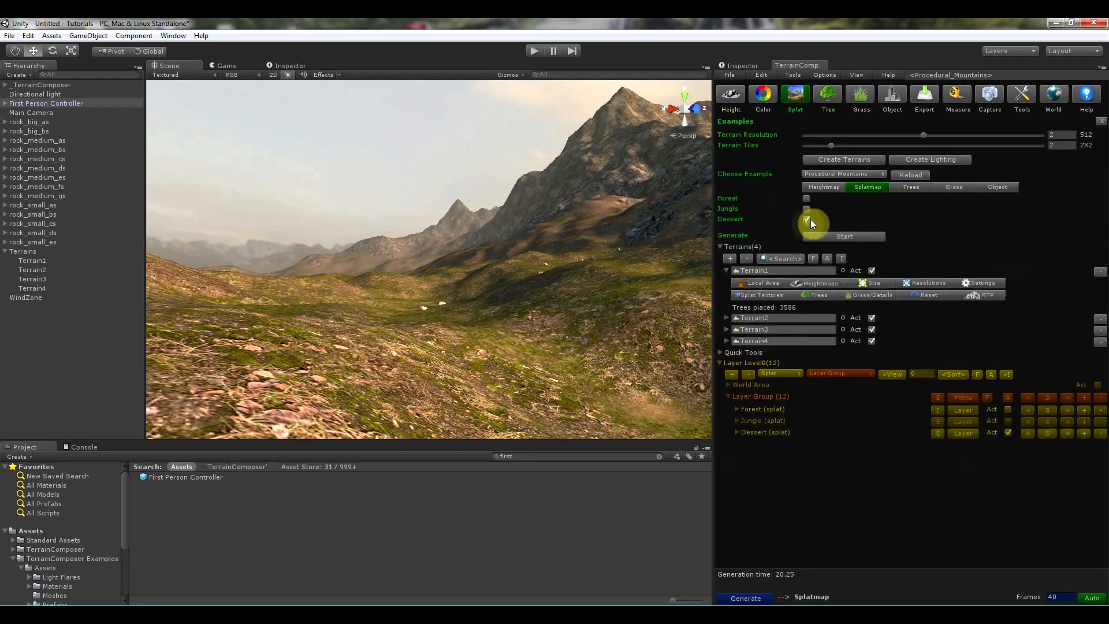
left_click(914, 187)
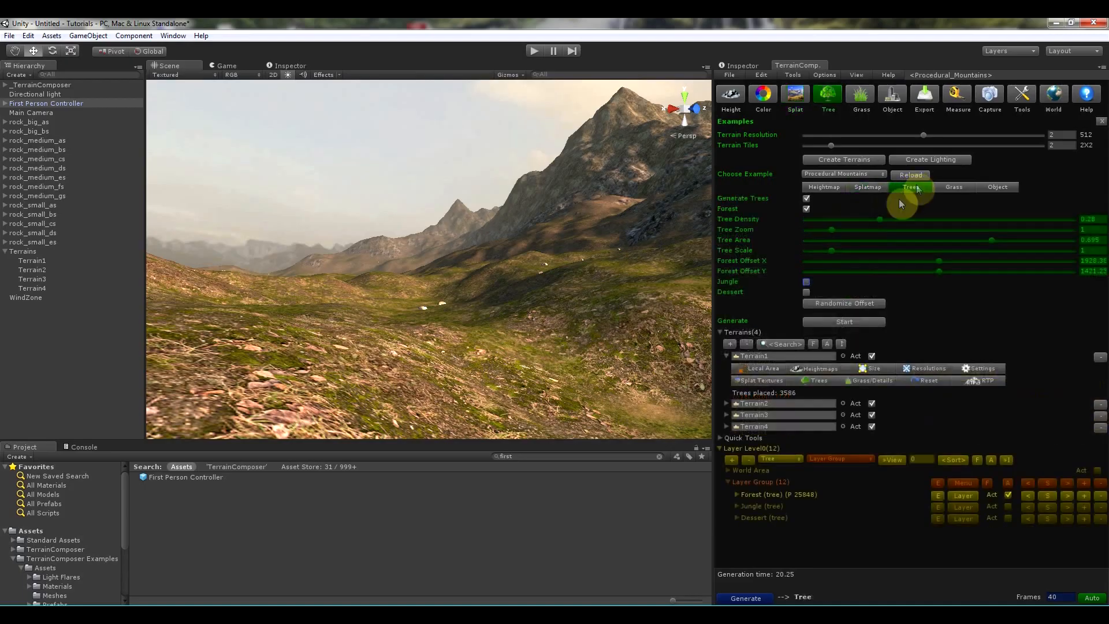
left_click(807, 293)
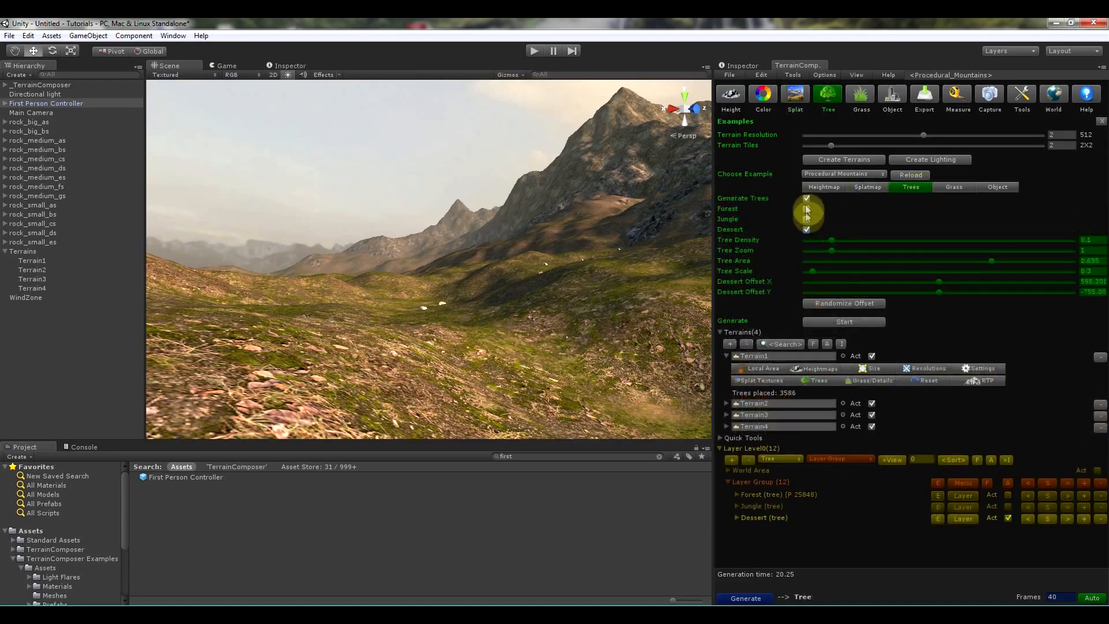
left_click(953, 187)
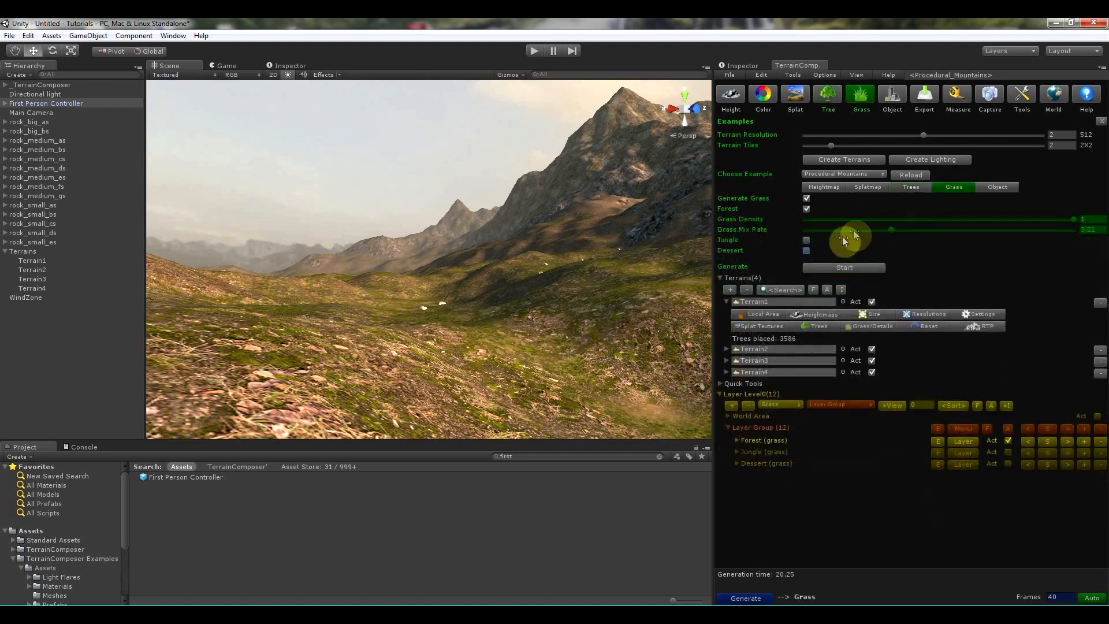
left_click(805, 250)
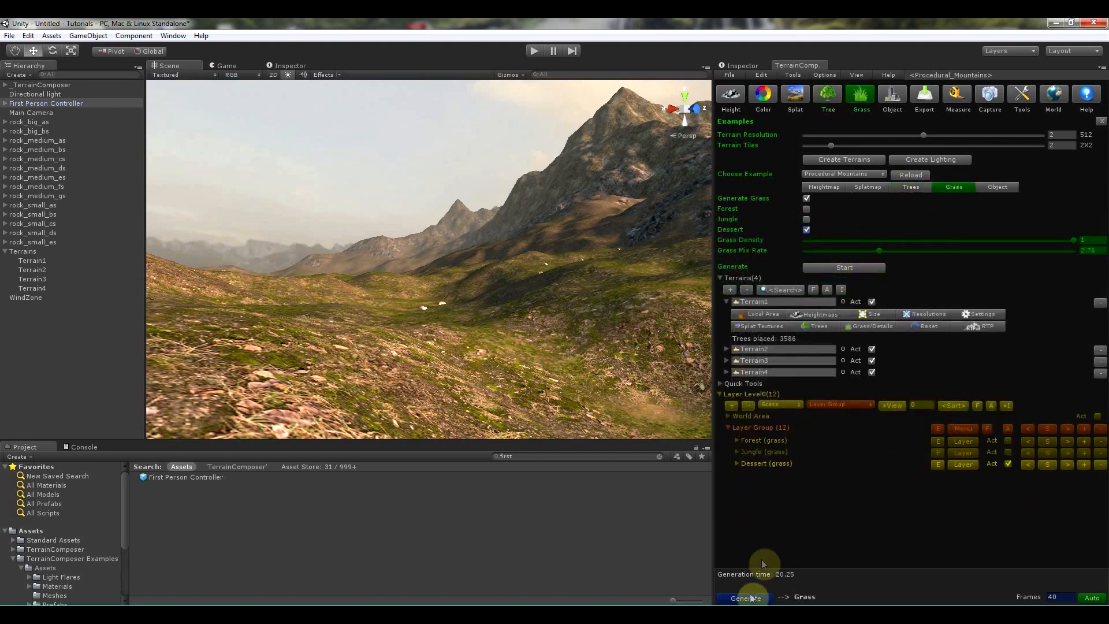
- Start generating the desert terrain and frame the First Person Controller in the scene
left_click(844, 268)
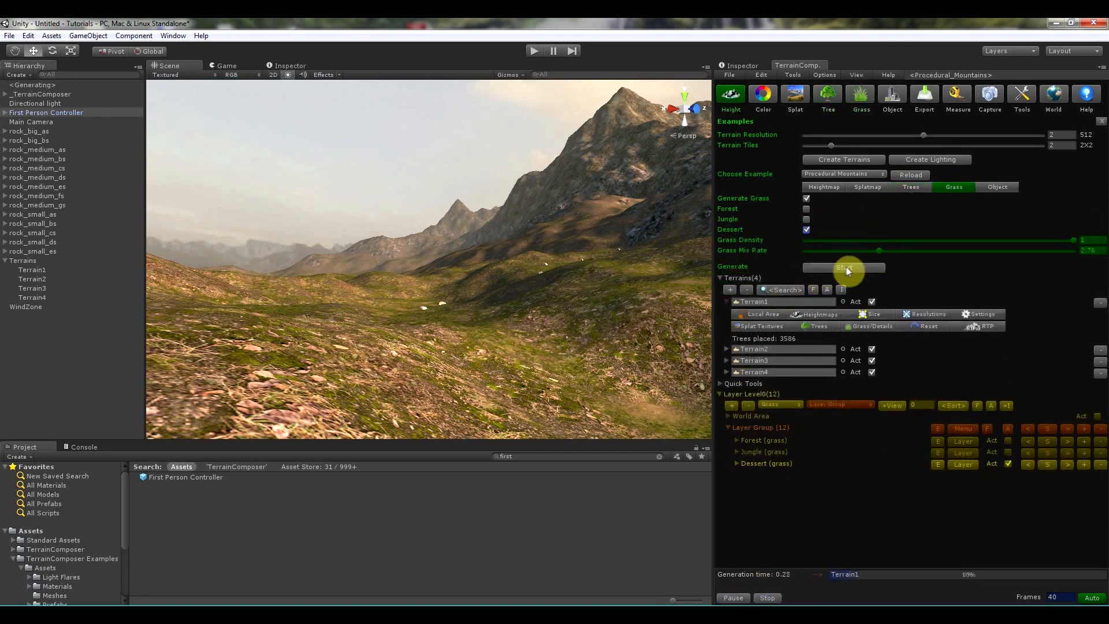
left_click(931, 185)
left_click_drag(619, 252, 606, 326, "alt")
key("f")
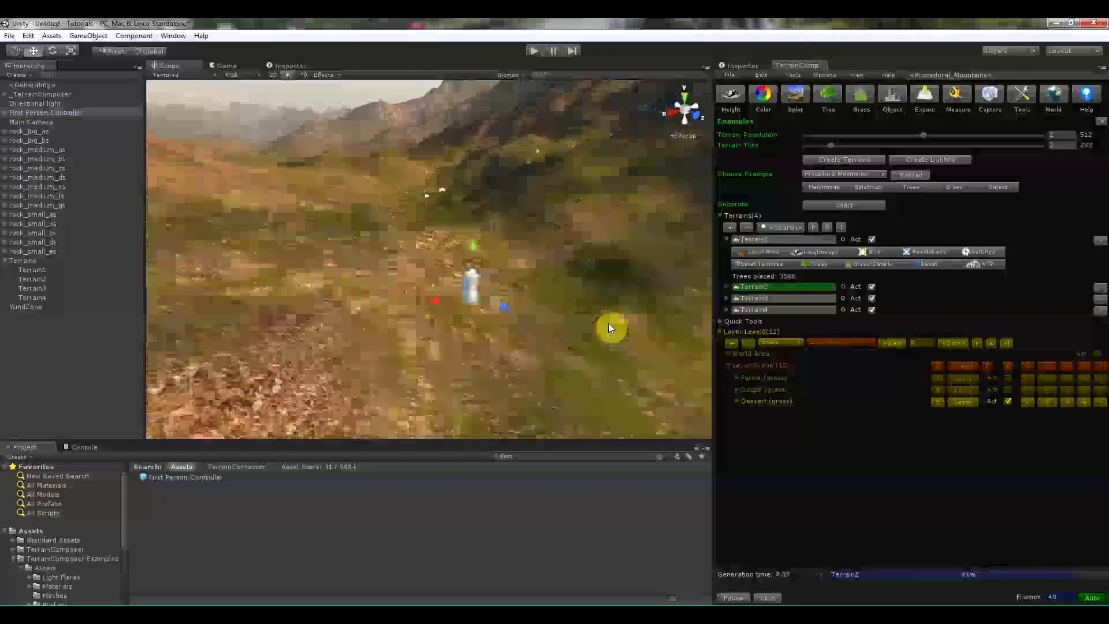
scroll(608, 327, "down", 10)
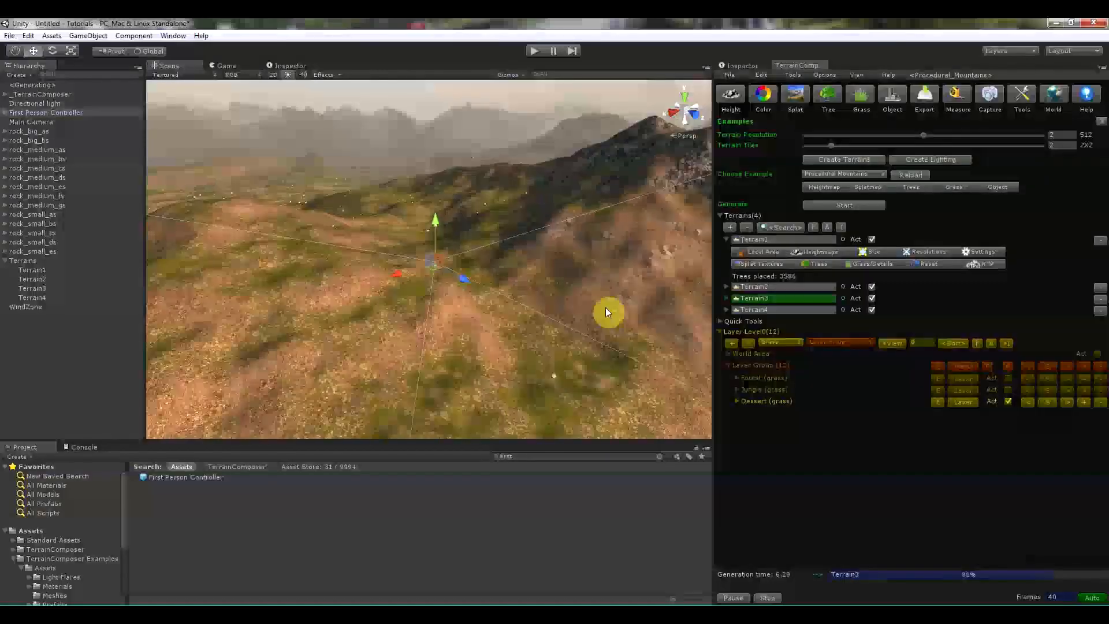
mouse_move(576, 289)
left_mouse_down("alt")
mouse_move(522, 290)
mouse_move(490, 309)
mouse_move(621, 289)
mouse_move(572, 290)
left_mouse_up("alt")
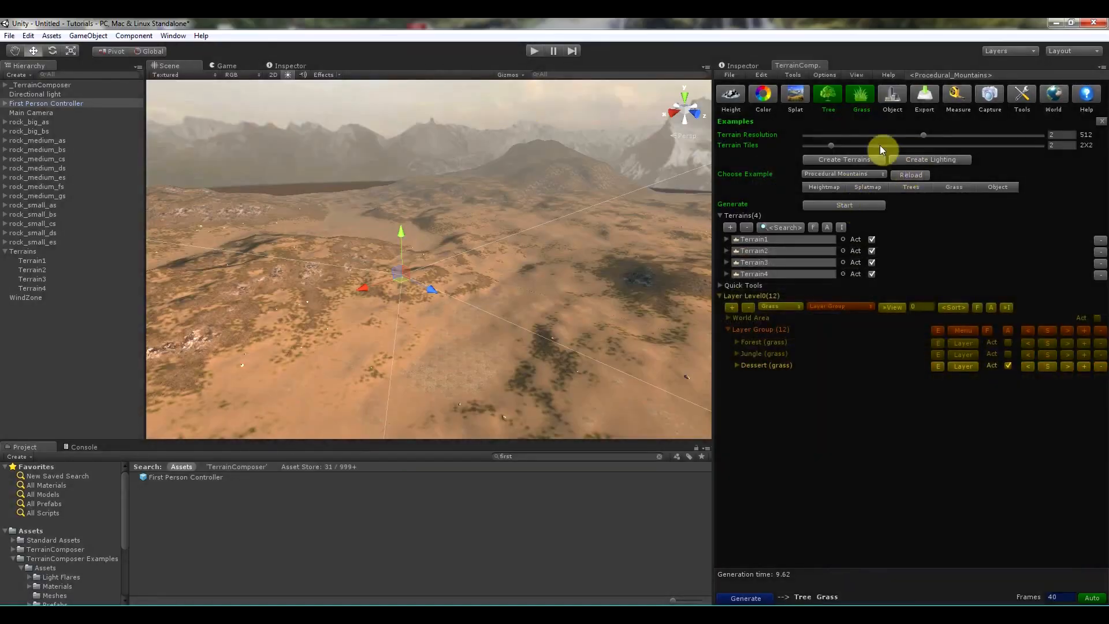
- Set the terrain tiles to 3X3
left_click_drag(836, 145, 989, 146)
left_click_drag(1027, 145, 899, 146)
right_click_drag(532, 252, 640, 254)
left_click_drag(566, 280, 614, 243, "alt")
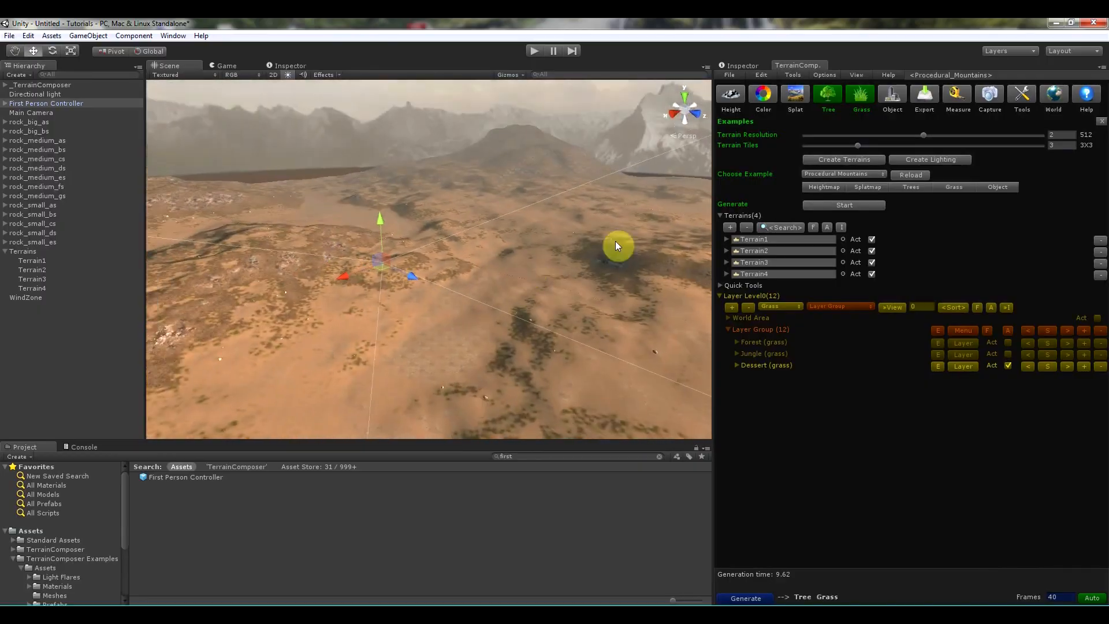
left_click(825, 174)
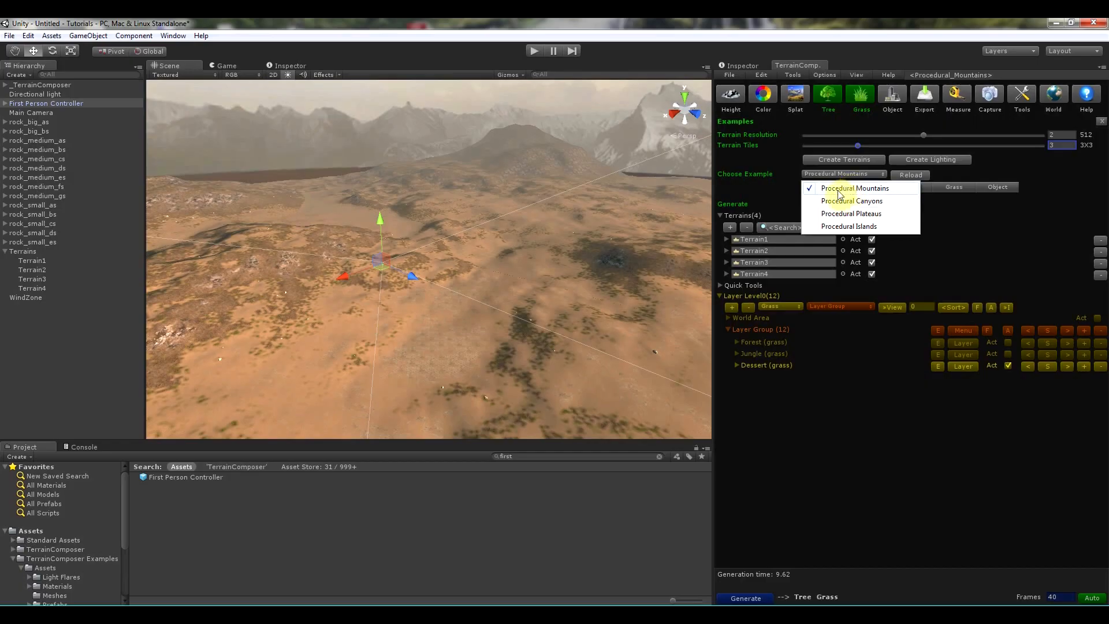
left_click(1001, 202)
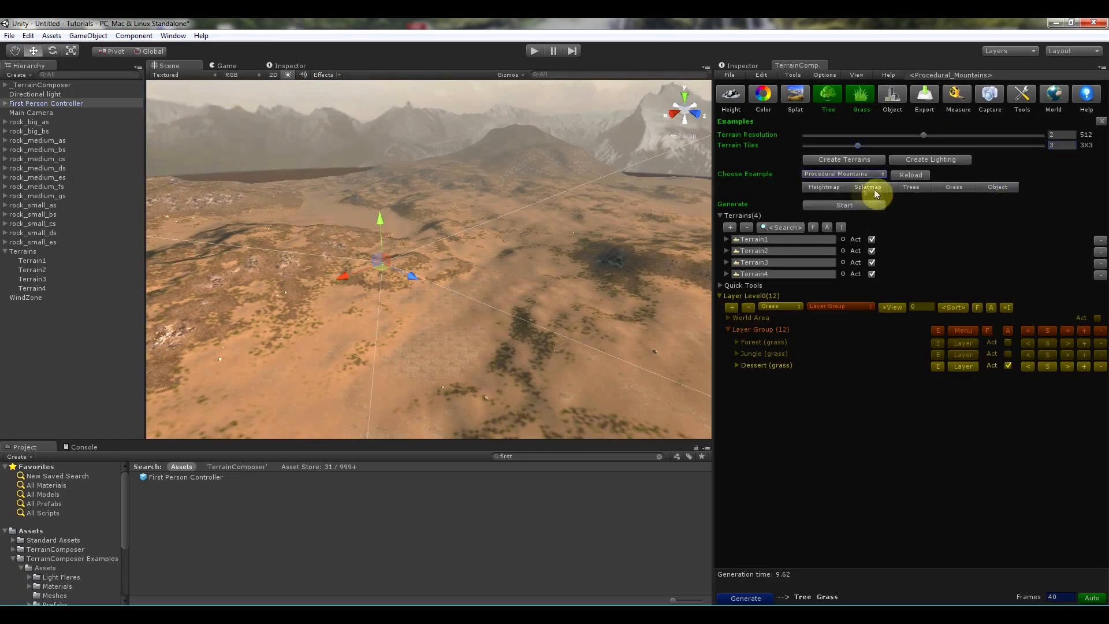
- Set the Mountains heightmap layer's strength to 0.568 and regenerate the terrain
left_click(834, 193)
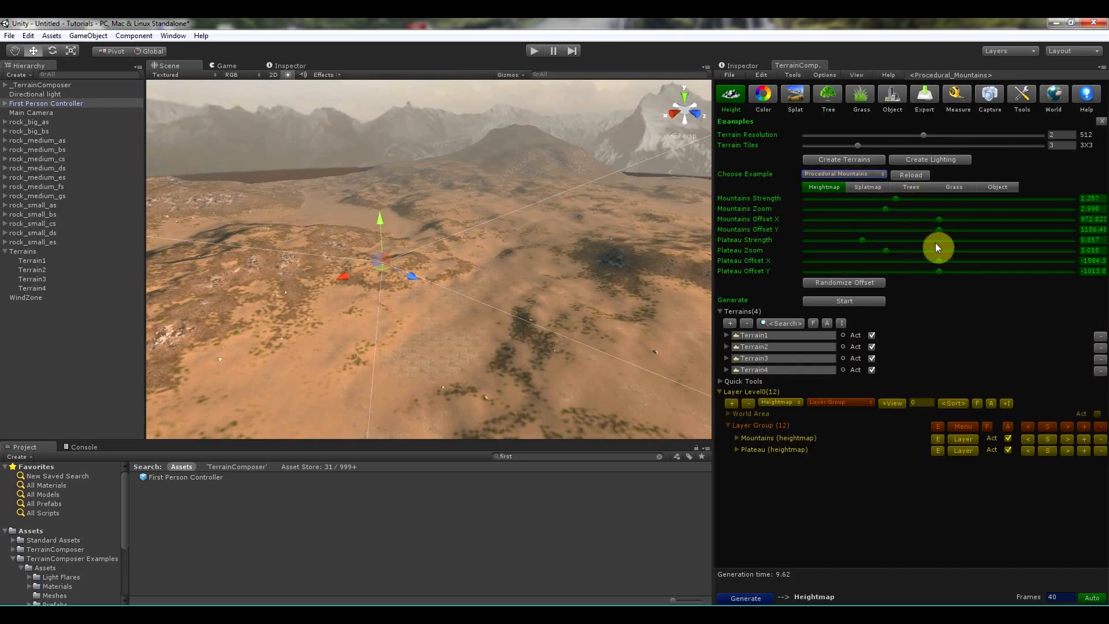
left_click(737, 437)
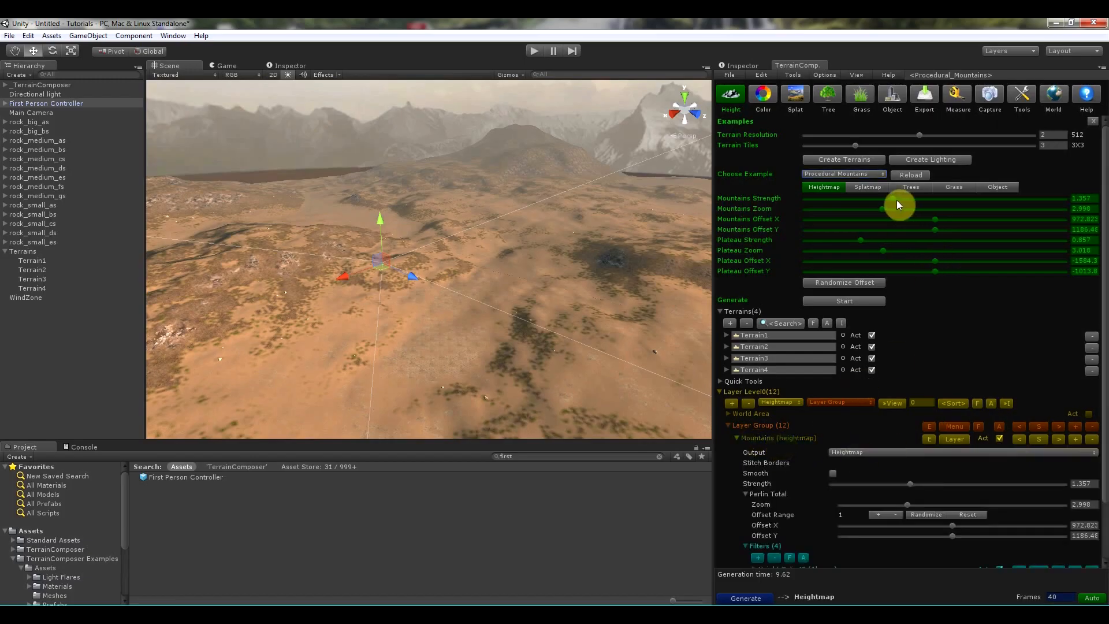
left_click_drag(892, 199, 839, 200)
left_click(759, 597)
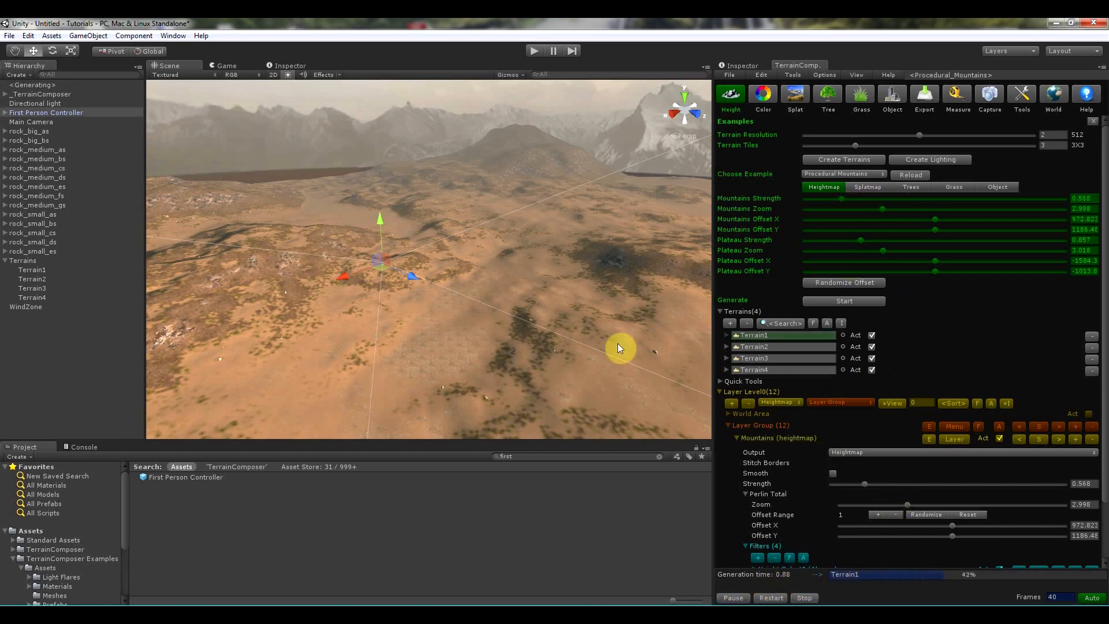
right_click_drag(560, 307, 392, 313)
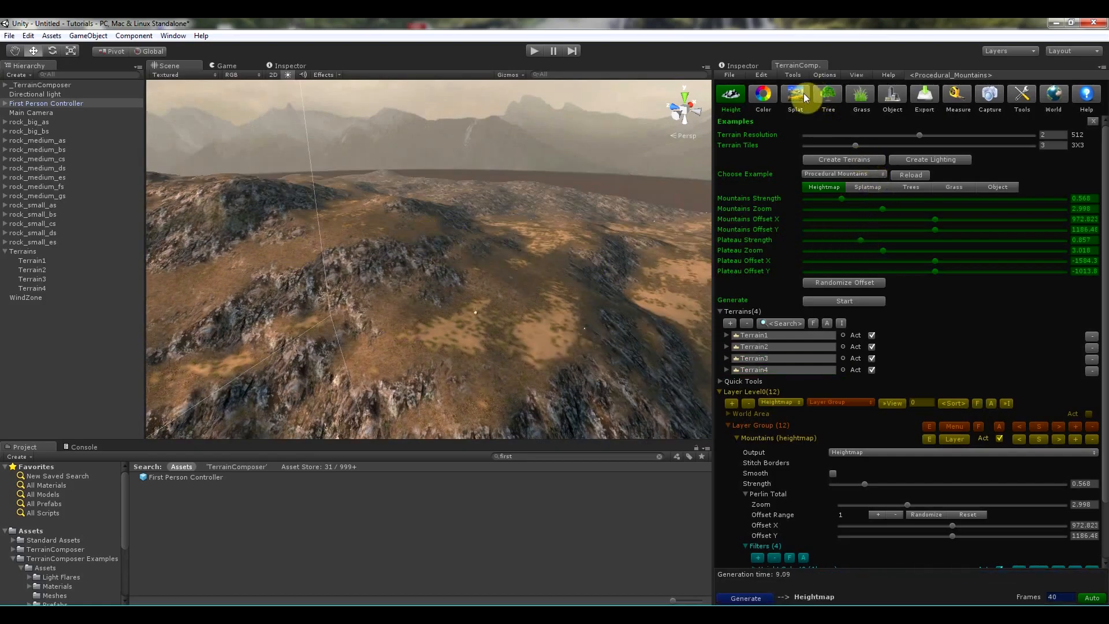
- Open the Splatmap example and inspect the Dessert splat layer's settings
left_click(861, 187)
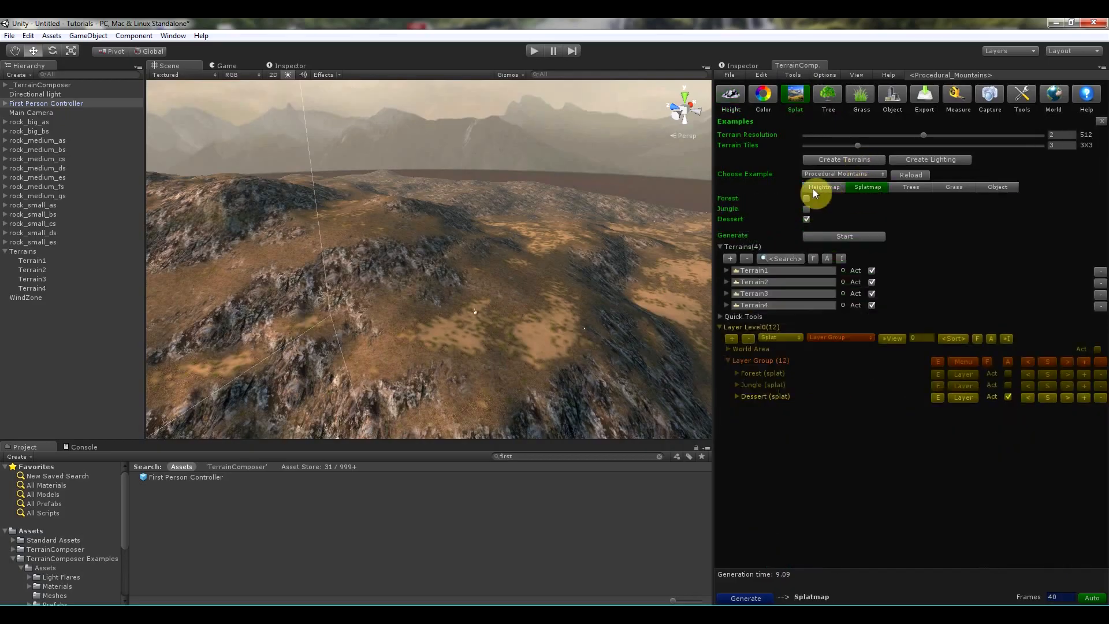
left_click(739, 396)
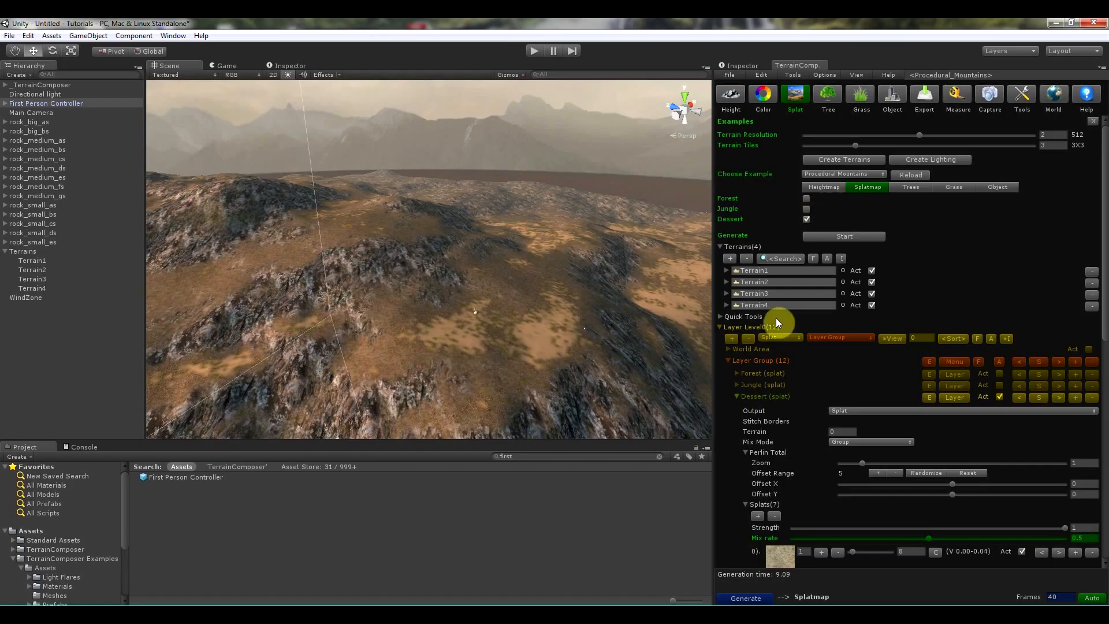
left_click(739, 396)
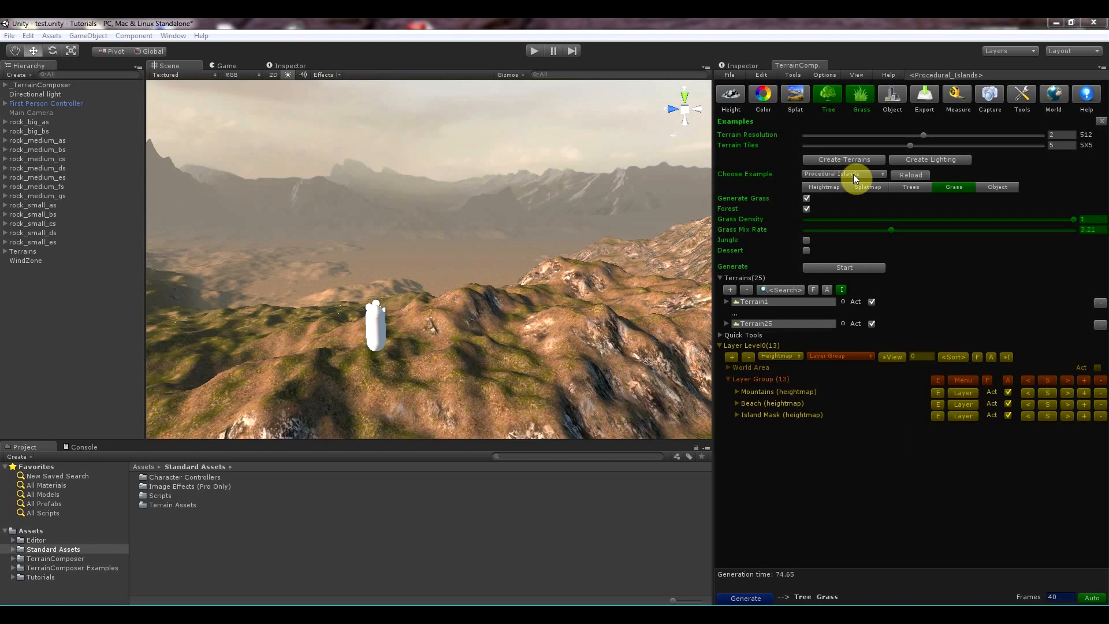
- Import the Water (Pro Only) standard asset package into the project
left_click(52, 36)
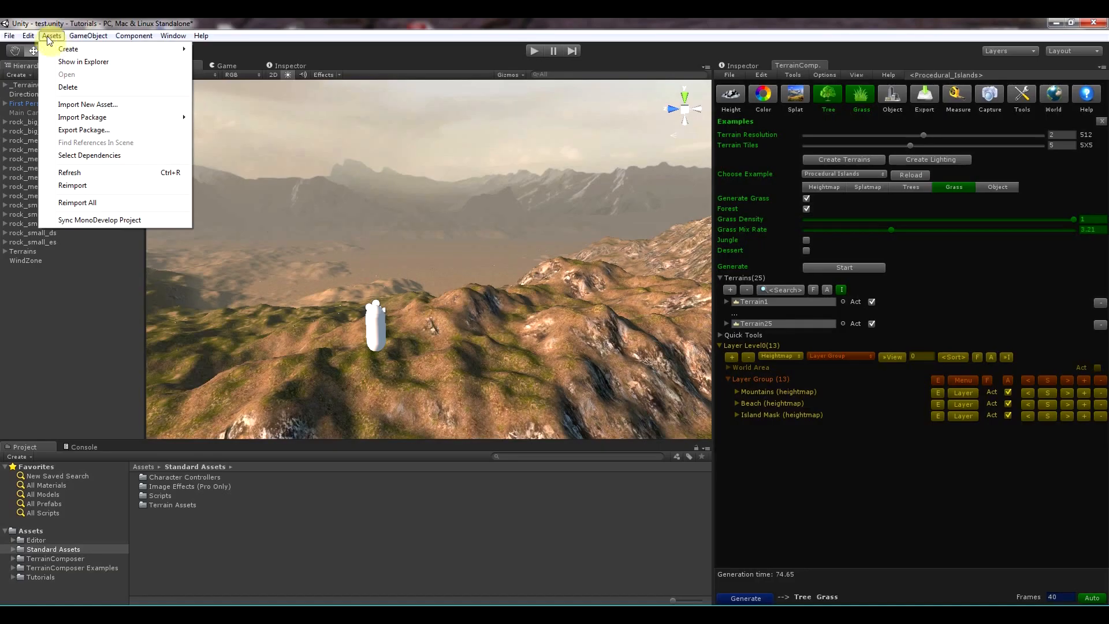
mouse_move(80, 117)
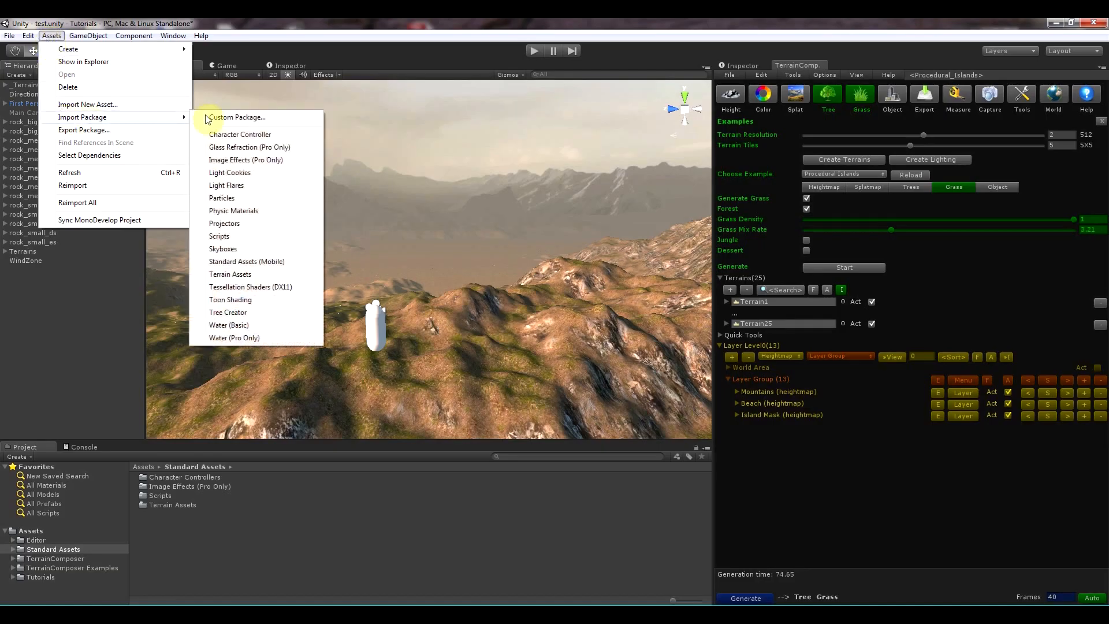
left_click(248, 338)
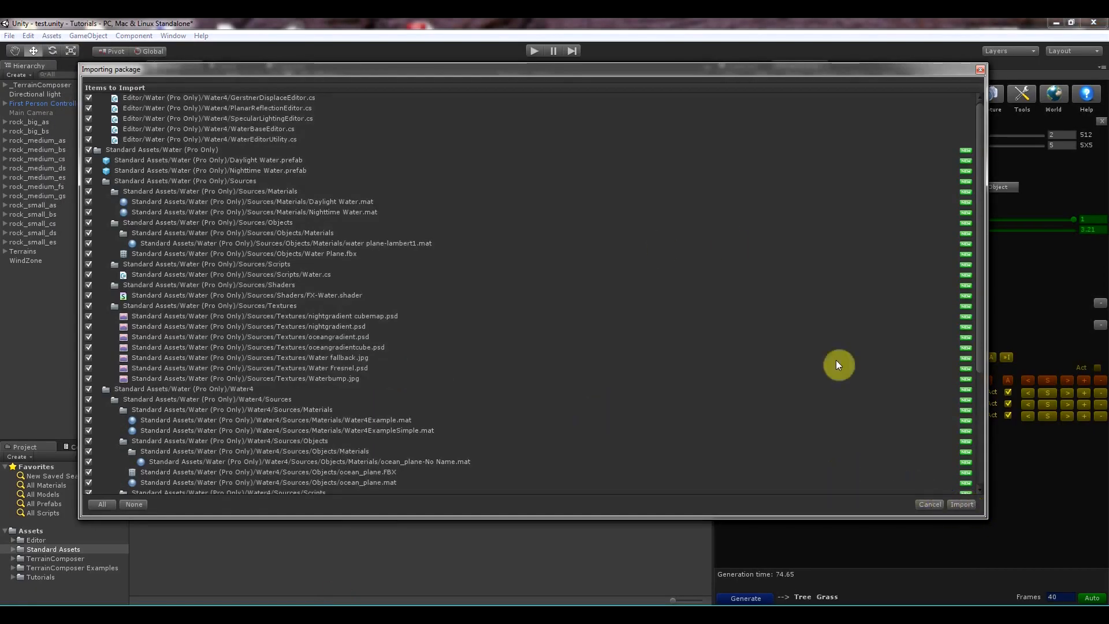
left_click(961, 504)
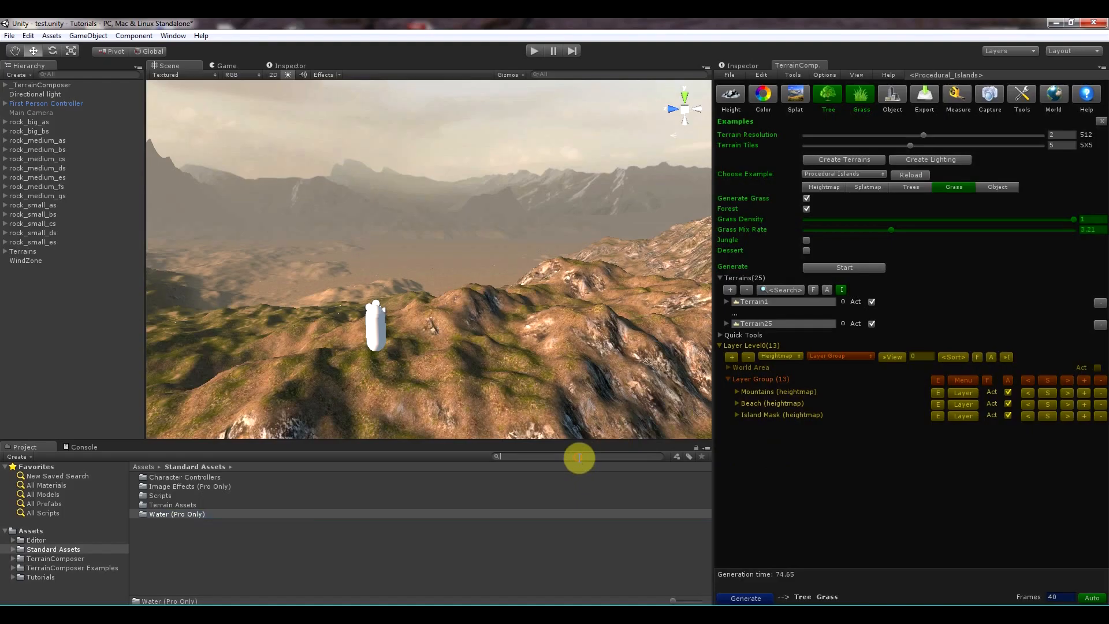
- Search the project assets for water and place the Daylight Water prefab onto the terrain, framing it in the view
type("water")
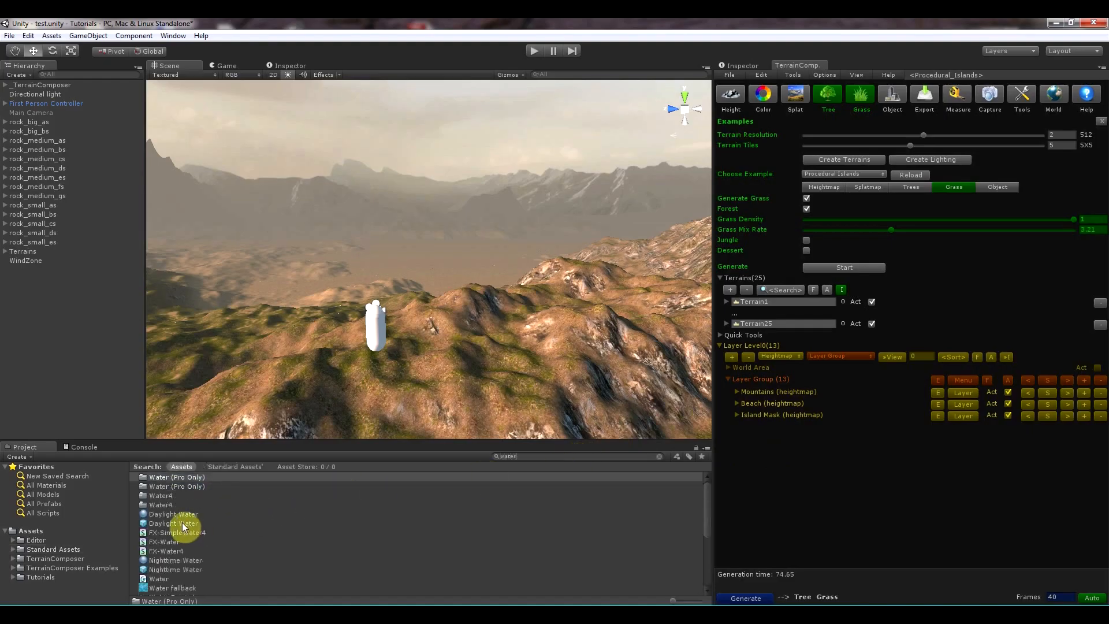
left_click_drag(191, 523, 472, 394)
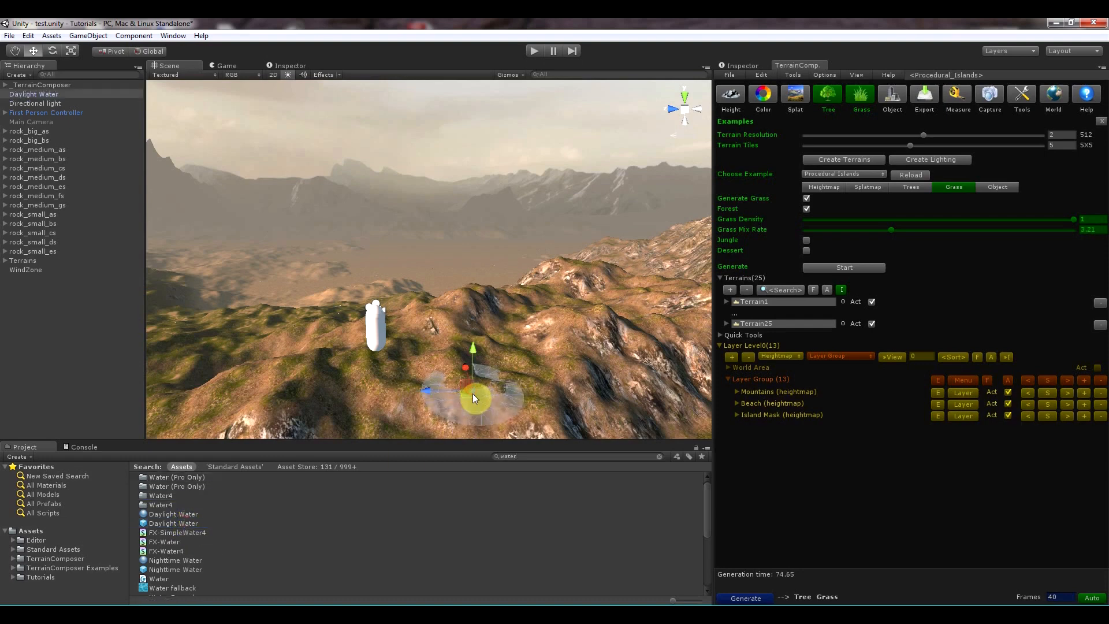
key("f")
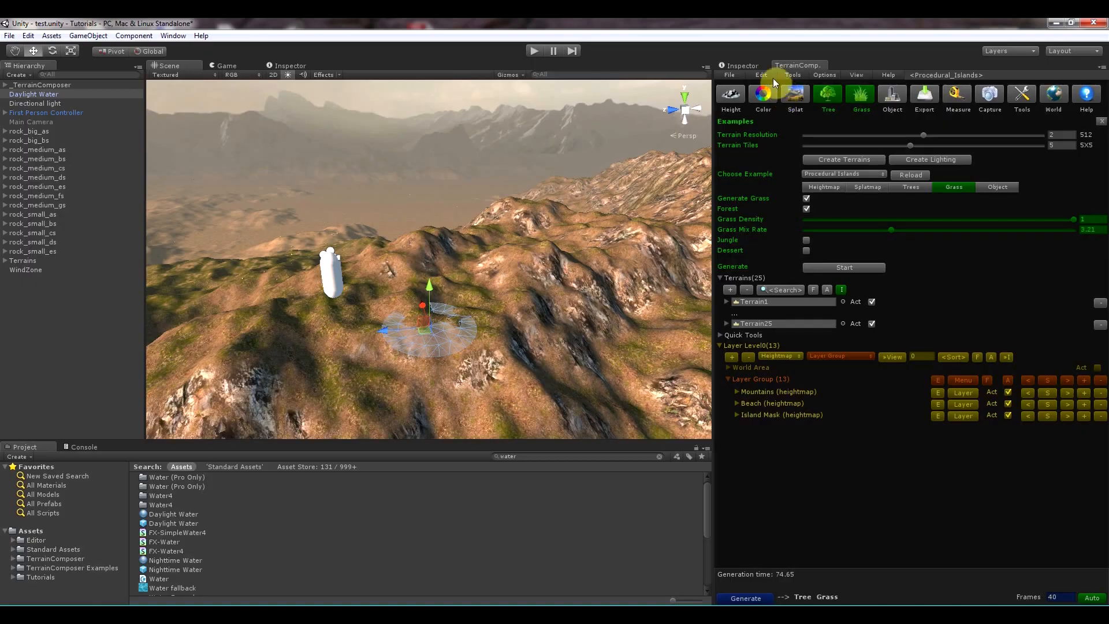
- Reset the Daylight Water transform and set its Y position to 15
left_click(756, 66)
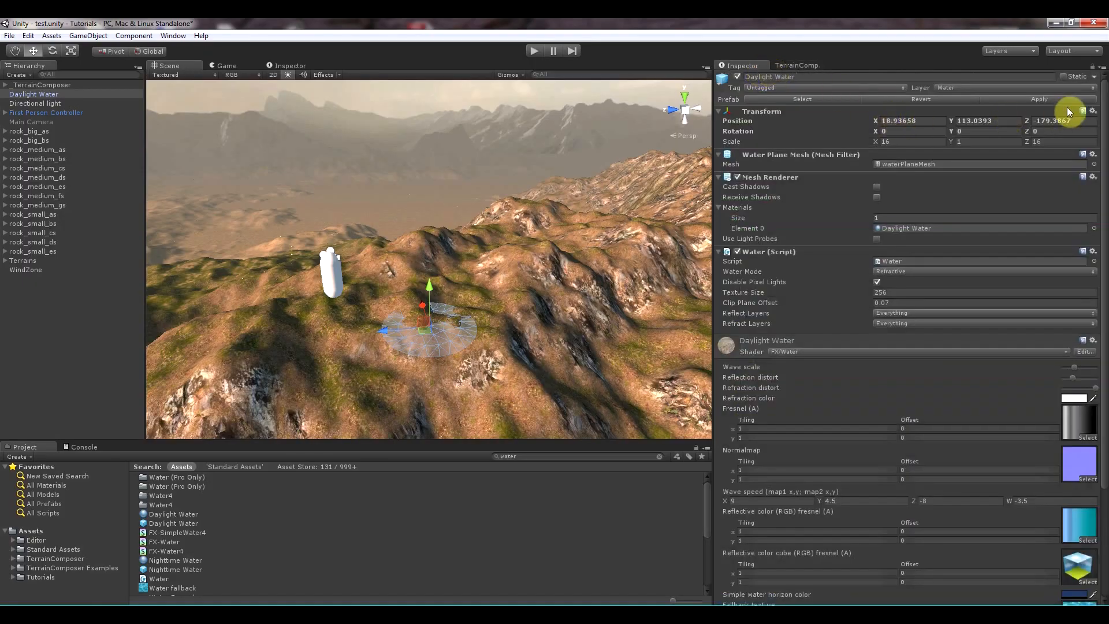
left_click(1092, 111)
left_click(1017, 120)
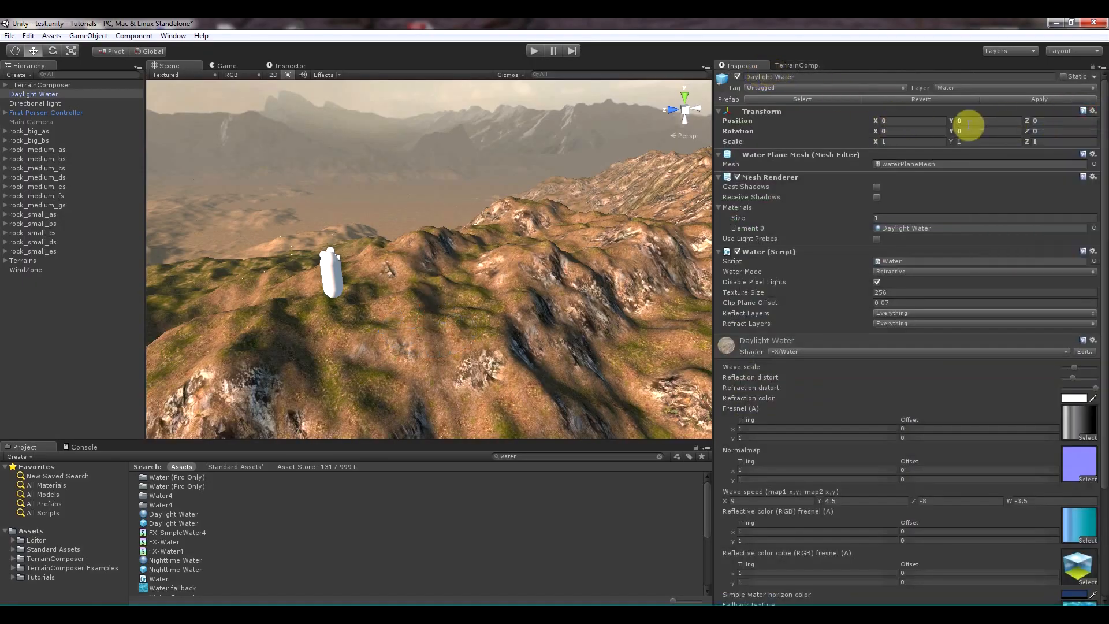
left_click(969, 122)
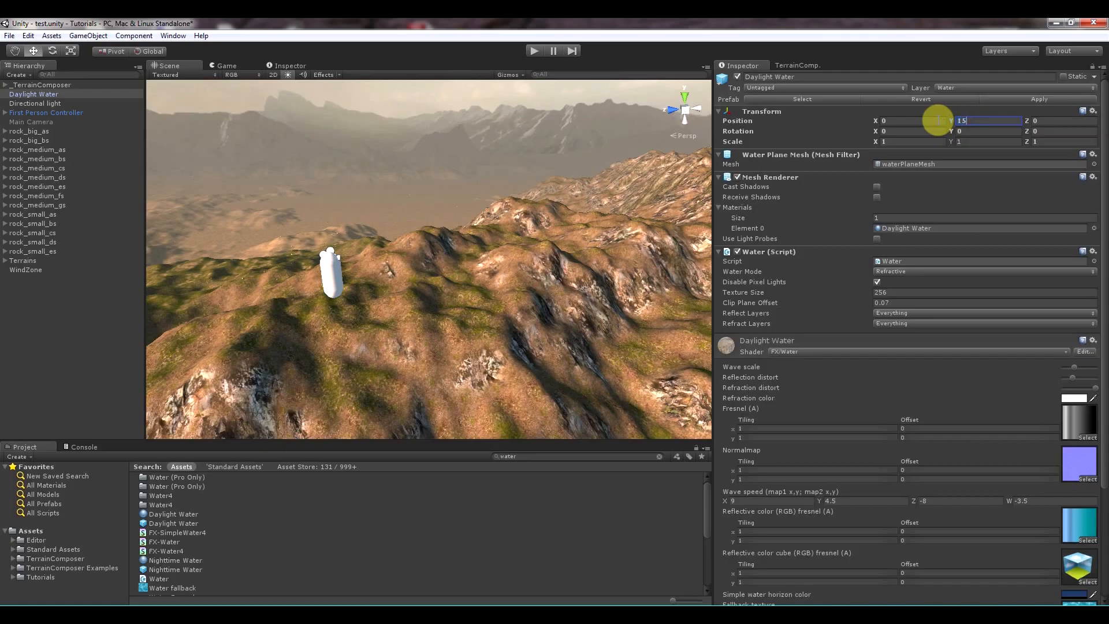
- Scale the Daylight Water plane to 10000 on both X and Z
left_click(897, 140)
left_click(914, 144)
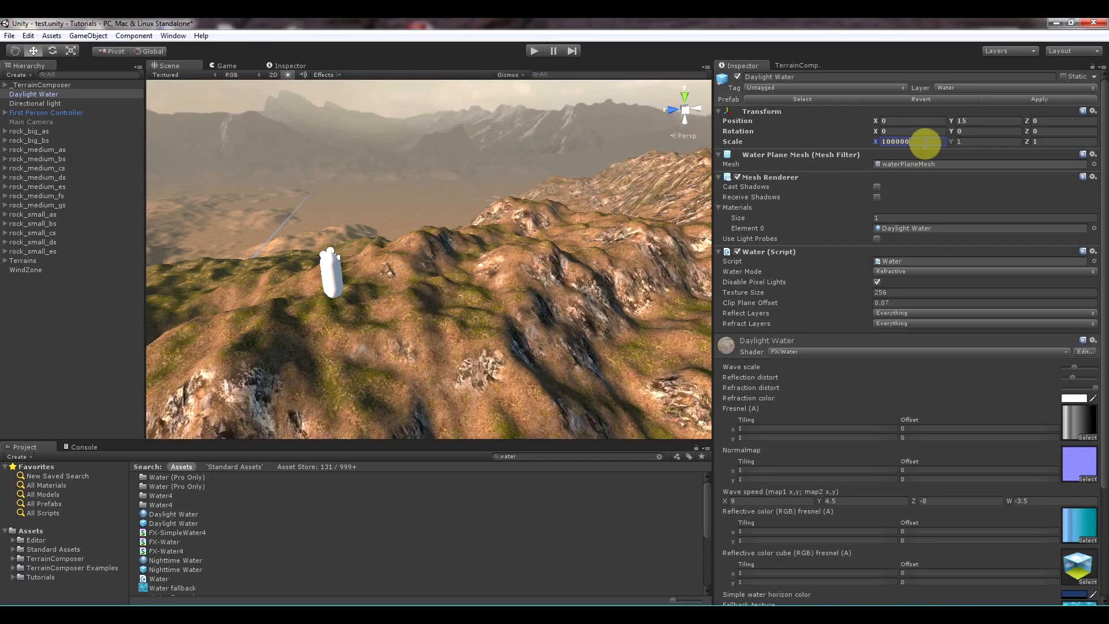
type("00000")
key("BackSpace")
left_click(1049, 145)
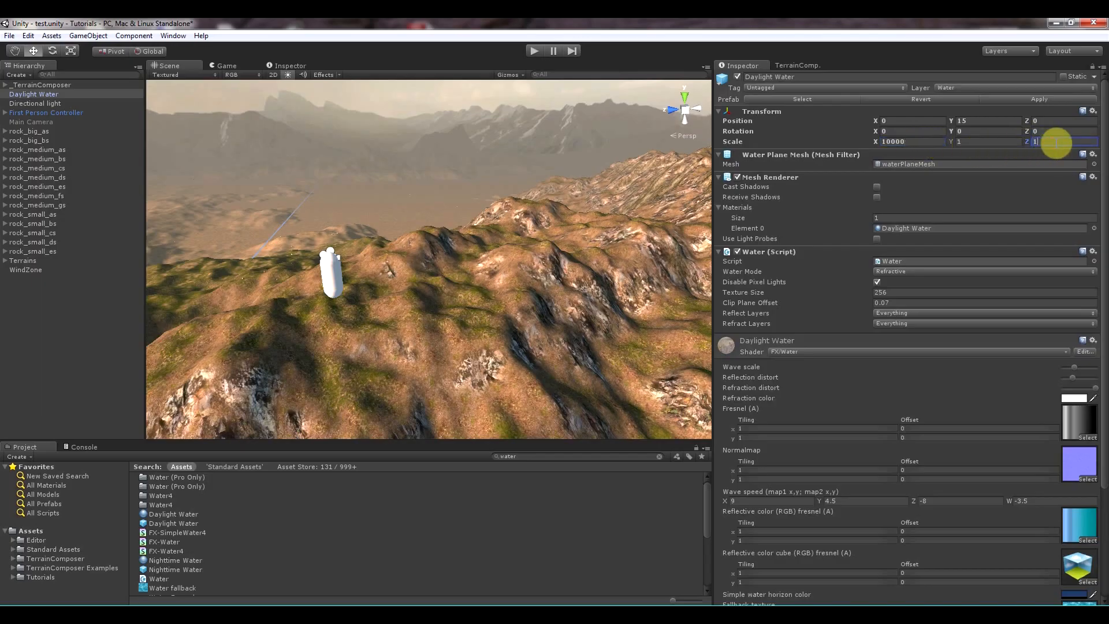
type("10000")
right_click_drag(602, 182, 566, 165)
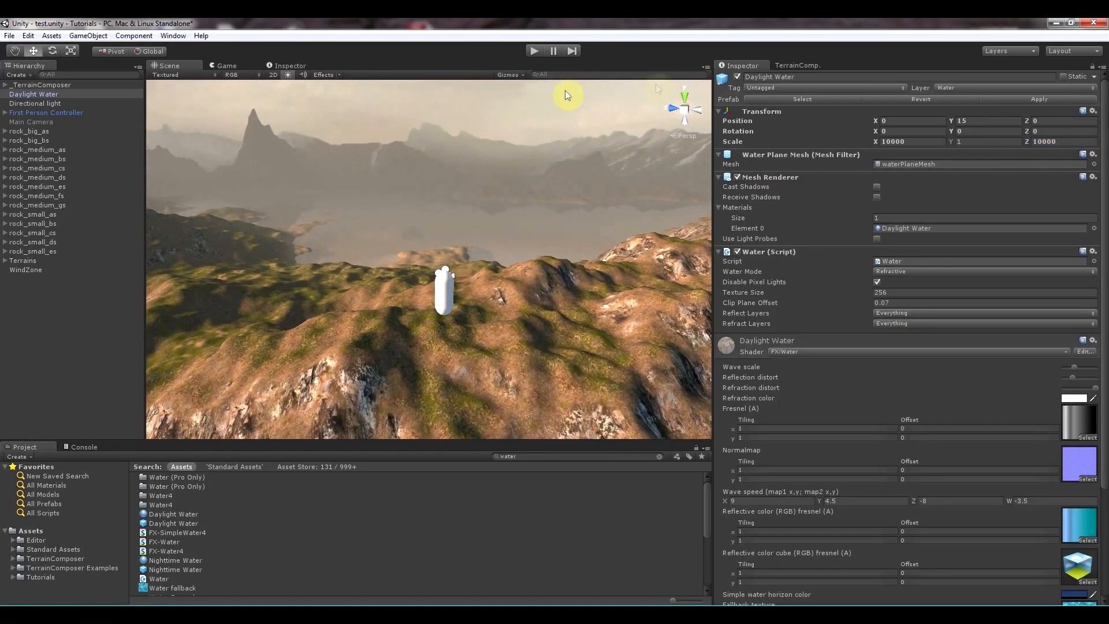
- Enter Play mode, walk across the terrain with the first-person controller, and exit Play mode
left_click(779, 65)
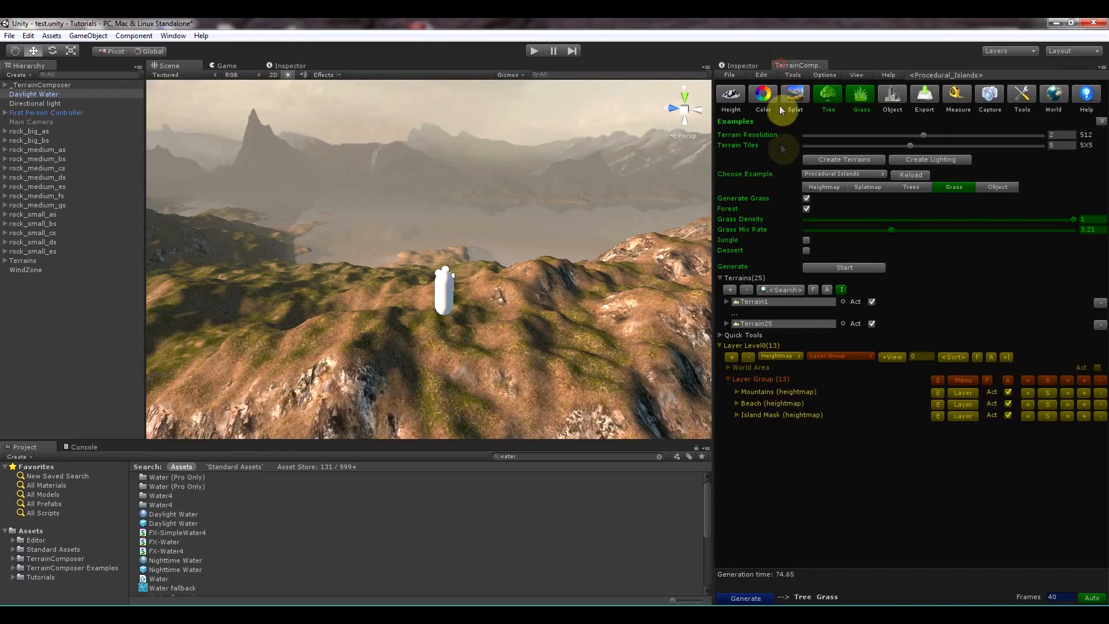
left_click(532, 49)
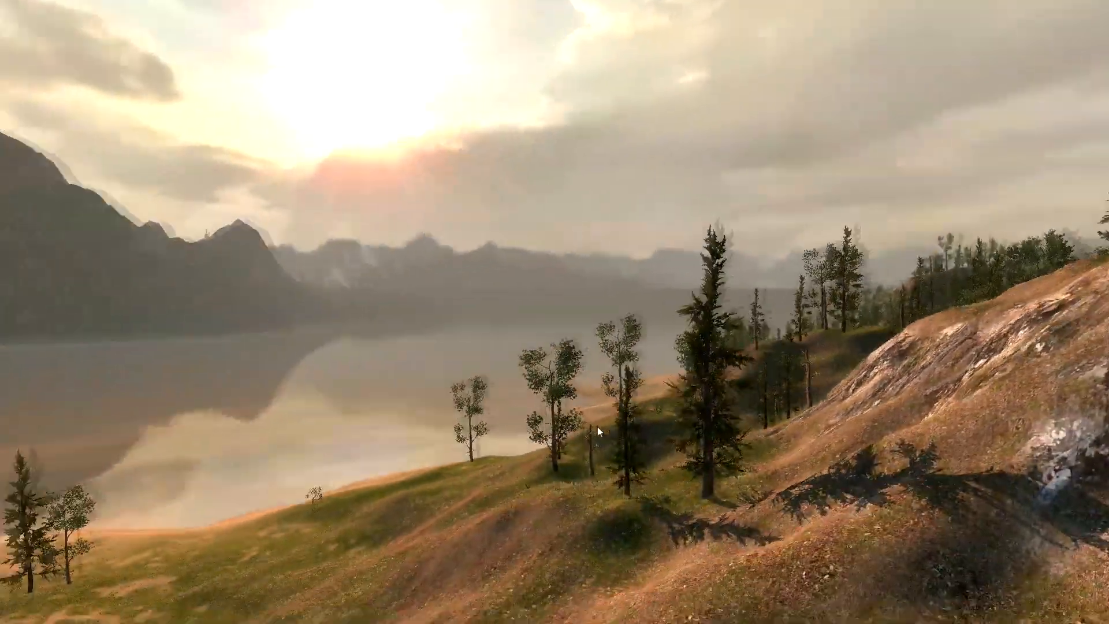
key("w")
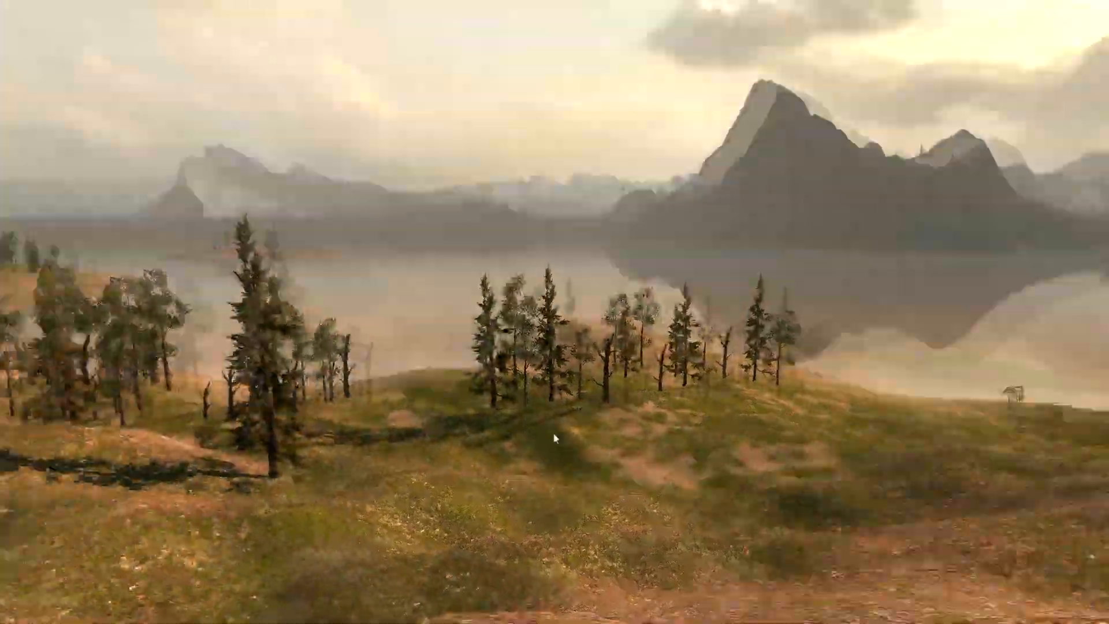
key("w")
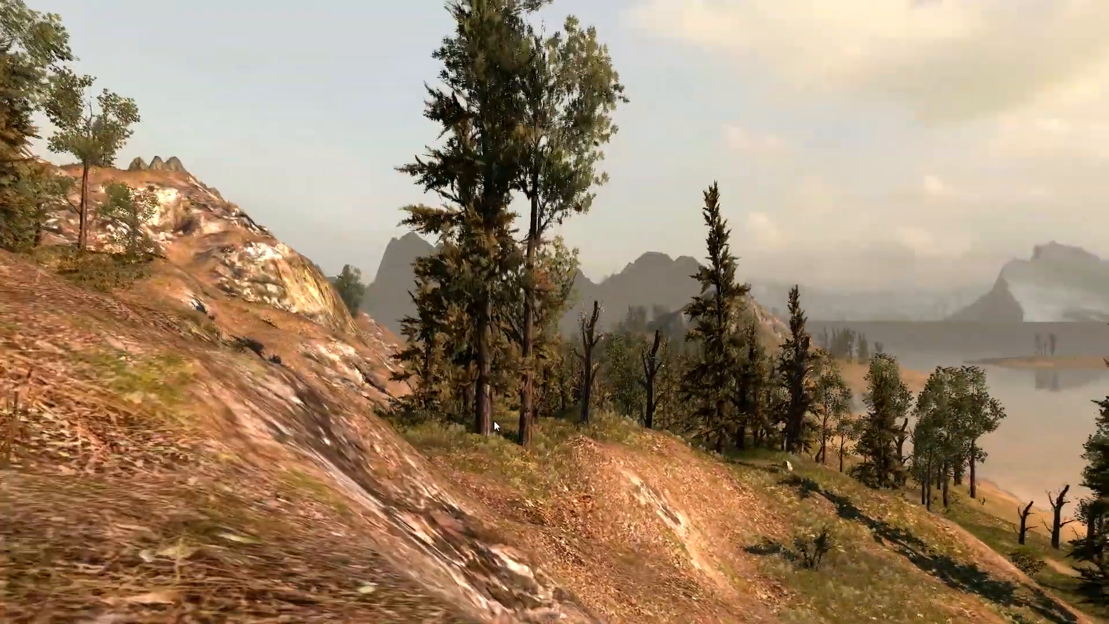
key("w")
key("w")
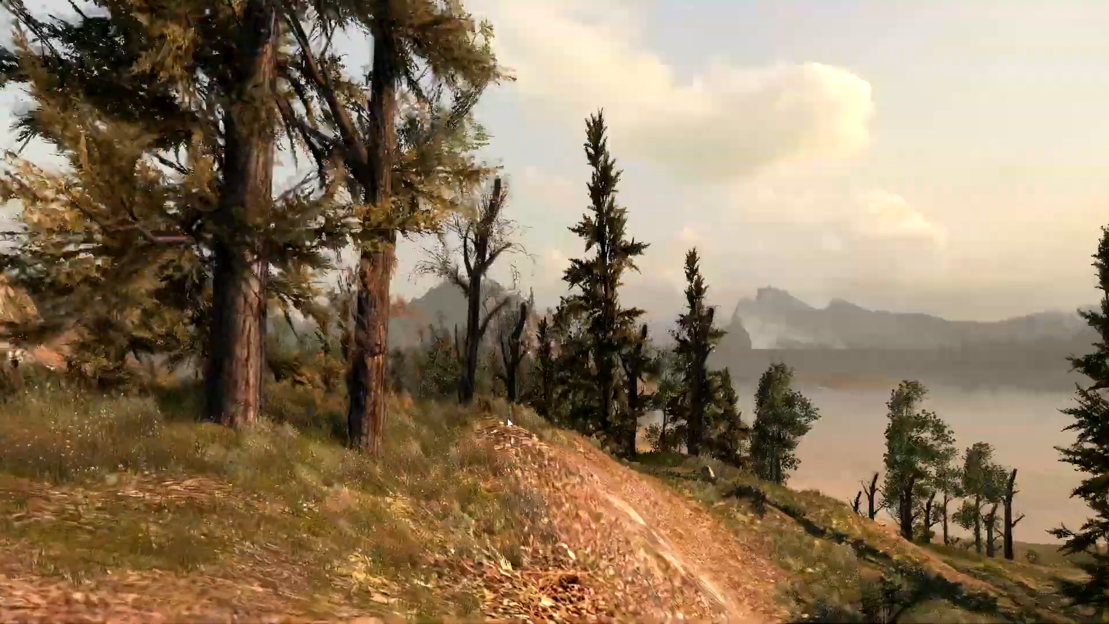
key("w")
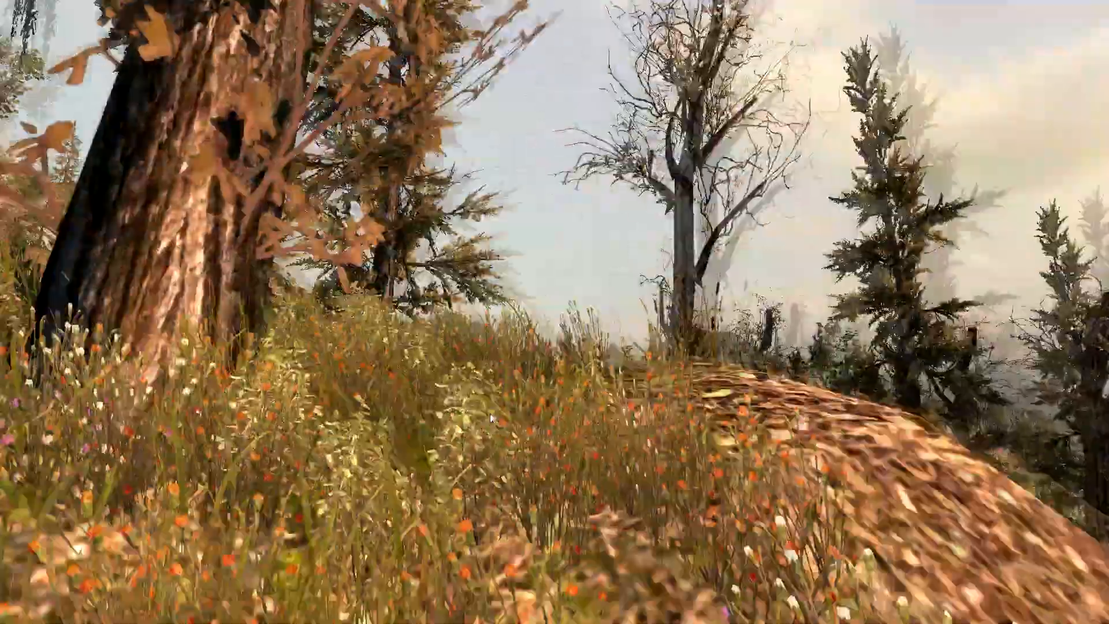
key("w")
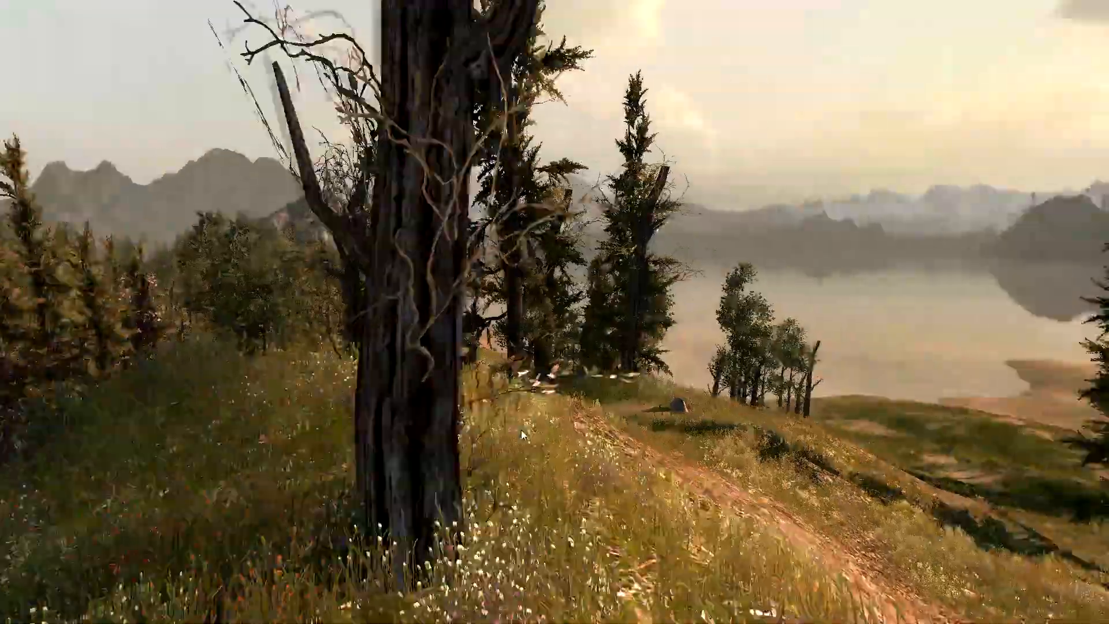
key("w")
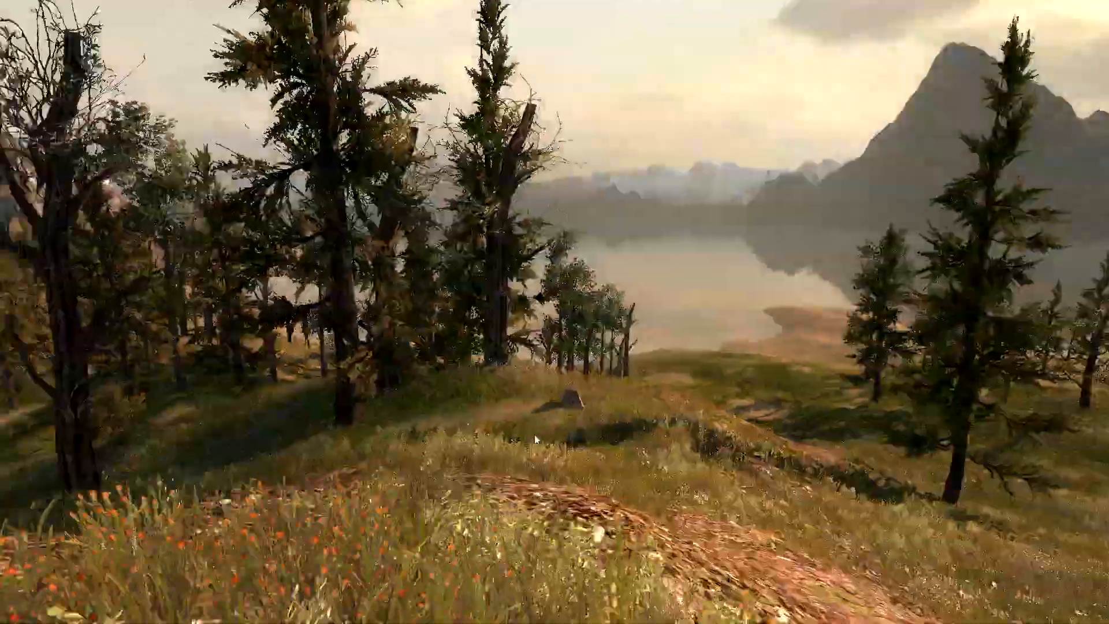
key("w")
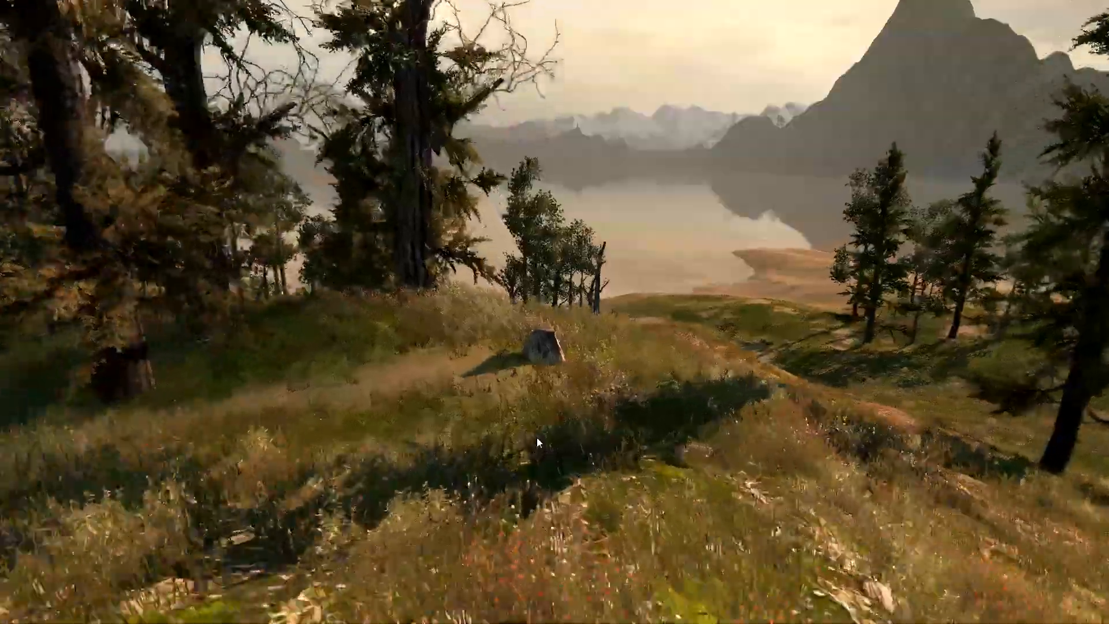
key("w")
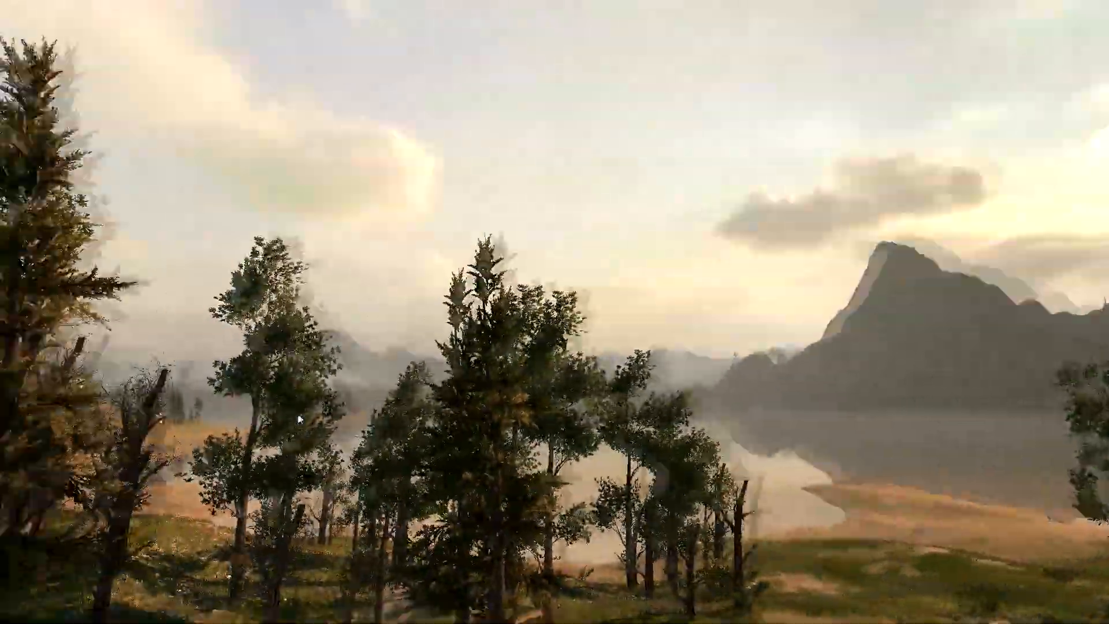
left_click(534, 51)
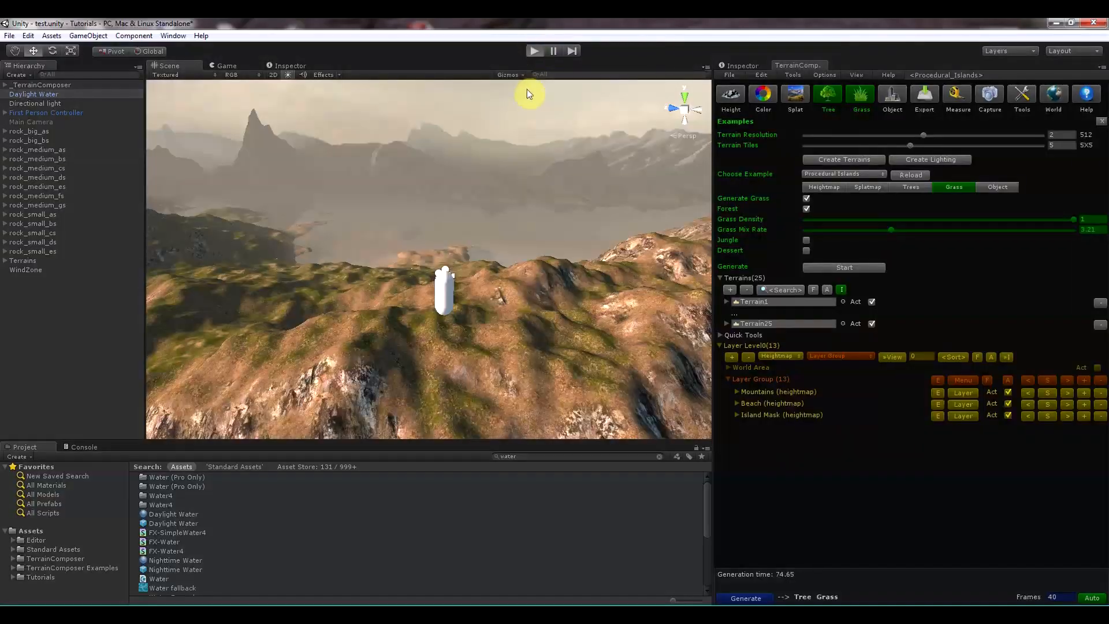